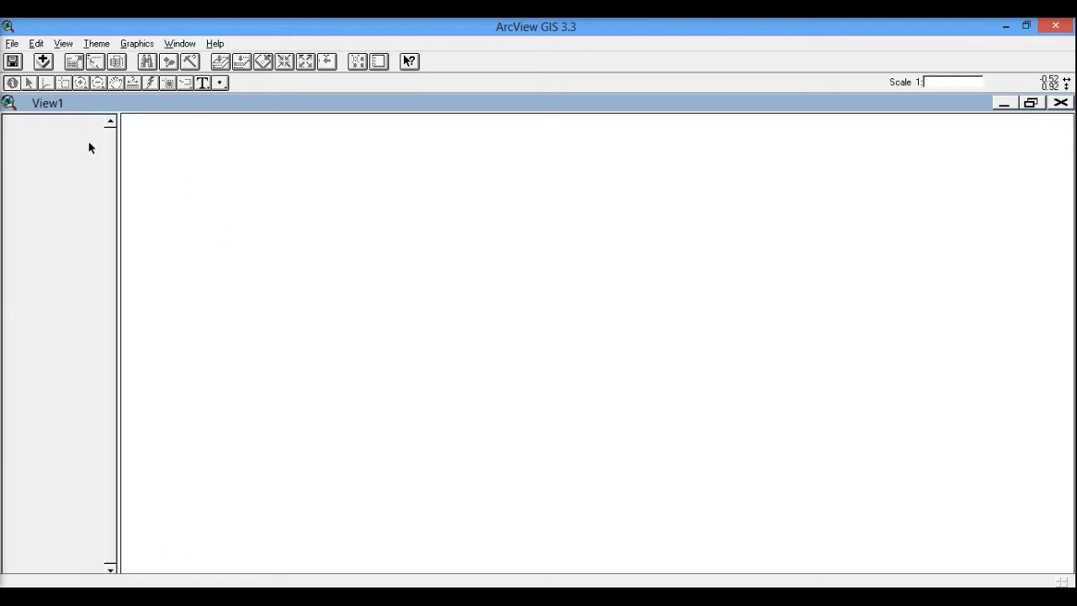
- Enable the ADRG, CADRG and CIB Image Support, Cad Reader, Database Access, Dialog Designer and Digitizer extensions
left_click(12, 44)
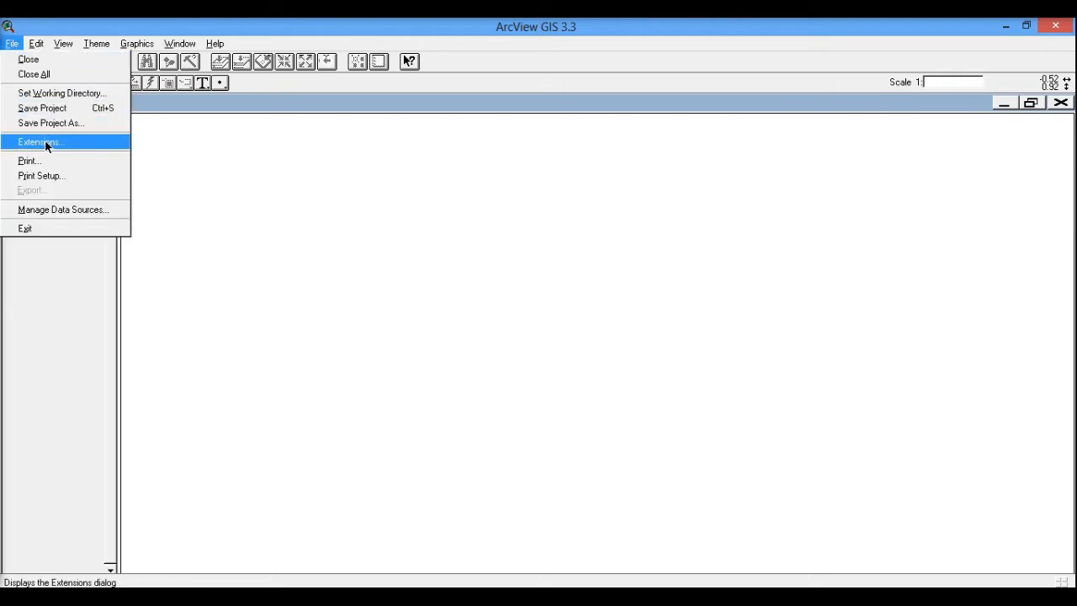
left_click(47, 143)
left_click(25, 68)
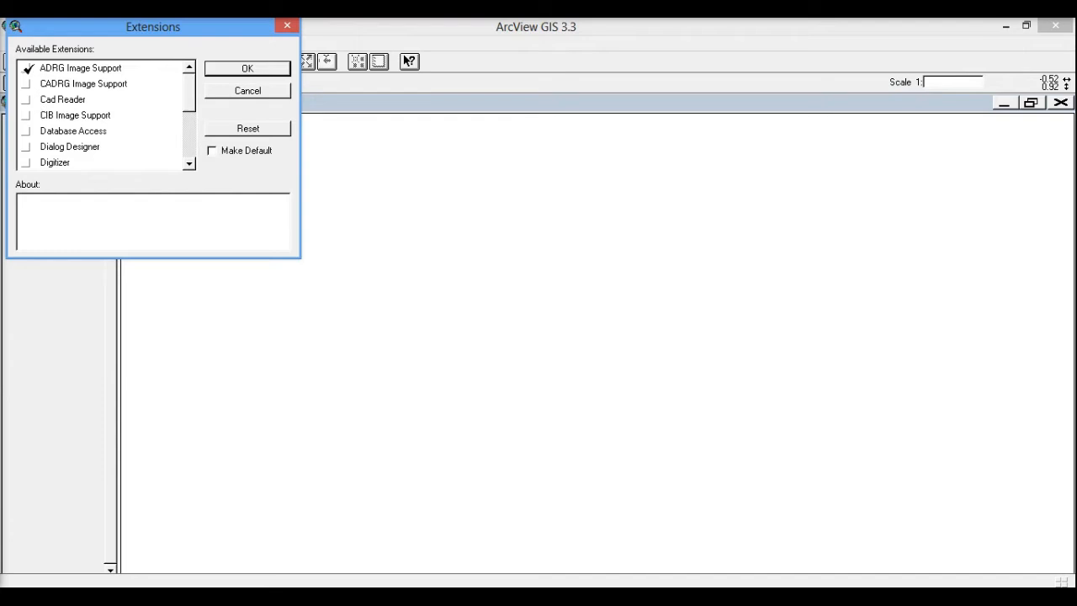
left_click(26, 84)
left_click(26, 100)
left_click(26, 115)
left_click(26, 131)
left_click(27, 146)
left_click(25, 162)
- Enable the four extensions listed after Digitizer, ending with IMAGINE Image Support and JPEG (JFIF) Image Support
left_click(186, 165)
left_click(187, 165)
left_click(187, 165)
left_click(187, 165)
left_click(25, 115)
left_click(25, 132)
left_click(26, 146)
left_click(25, 162)
- Enable the Legend Tool, MrSID Image Support, NITF Image Support, Projection Utility Wizard and Report Writer extensions
left_click(189, 165)
left_click(189, 165)
left_click(189, 165)
left_click(189, 165)
left_click(190, 166)
left_click(26, 115)
left_click(25, 99)
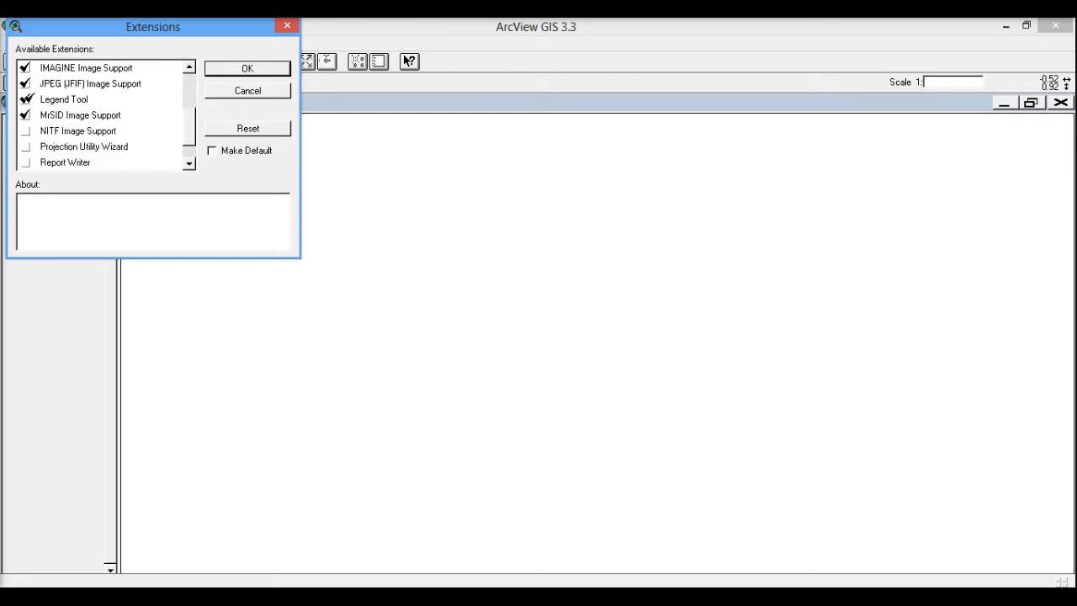
left_click(30, 131)
left_click(30, 147)
left_click(31, 162)
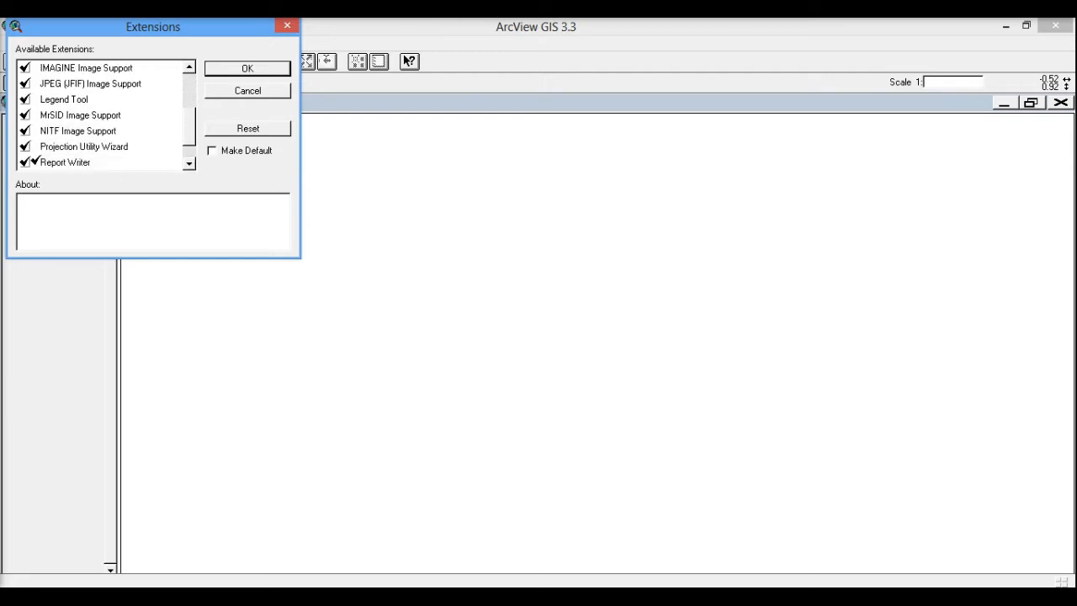
- Enable the TIFF 6.0 Image Support and Register and Transform Tool extensions and apply the extension selection
left_click(189, 165)
left_click(189, 165)
left_click(189, 165)
left_click(29, 132)
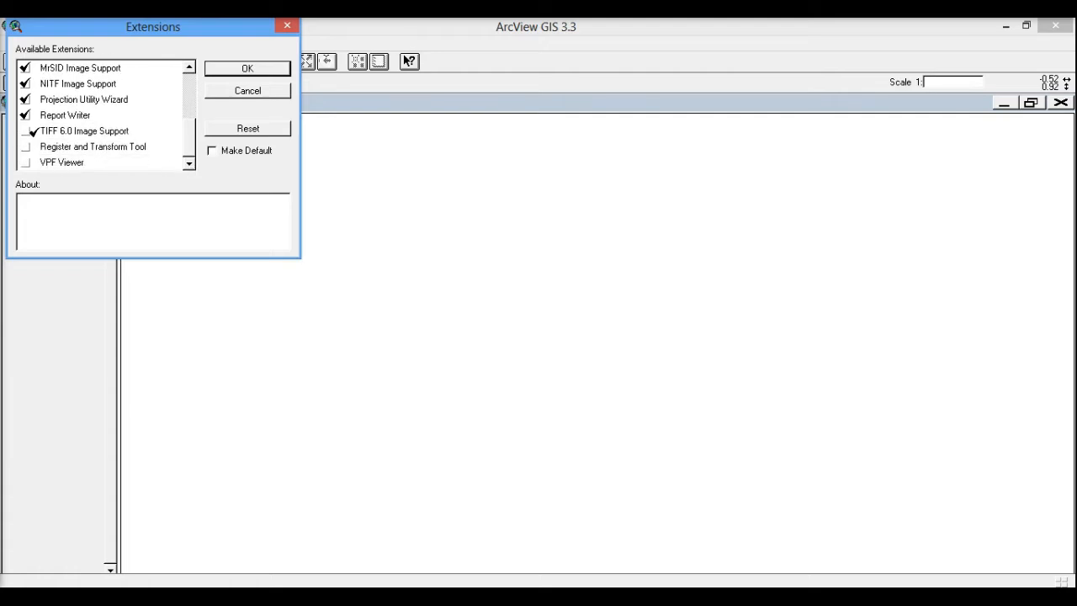
left_click(31, 146)
left_click(239, 70)
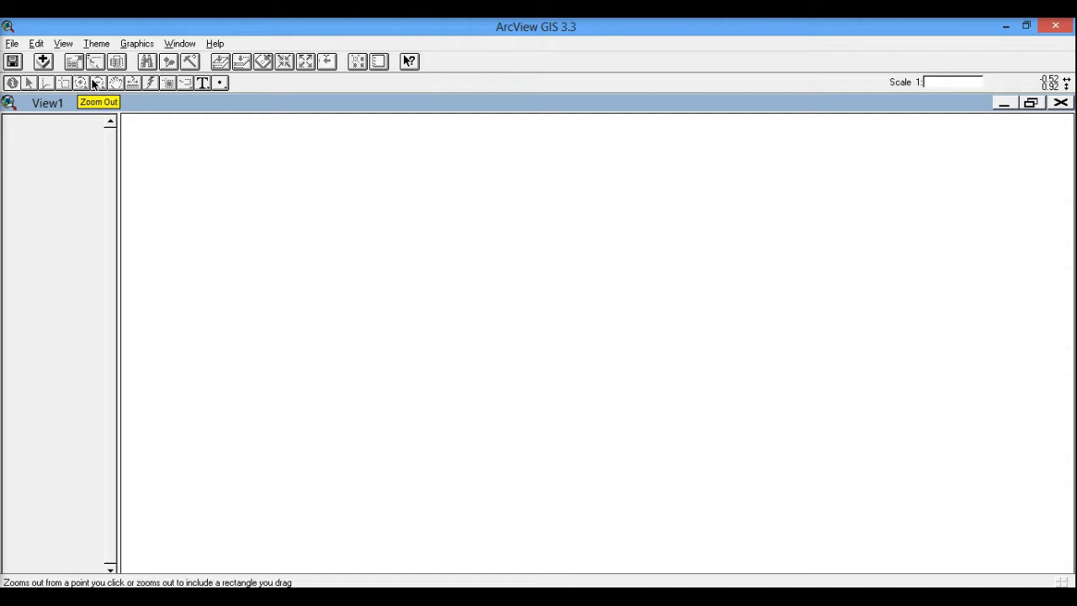
- Start adding a theme to View1 and browse on drive d: to folder 1 inside the personal data folder
left_click(43, 63)
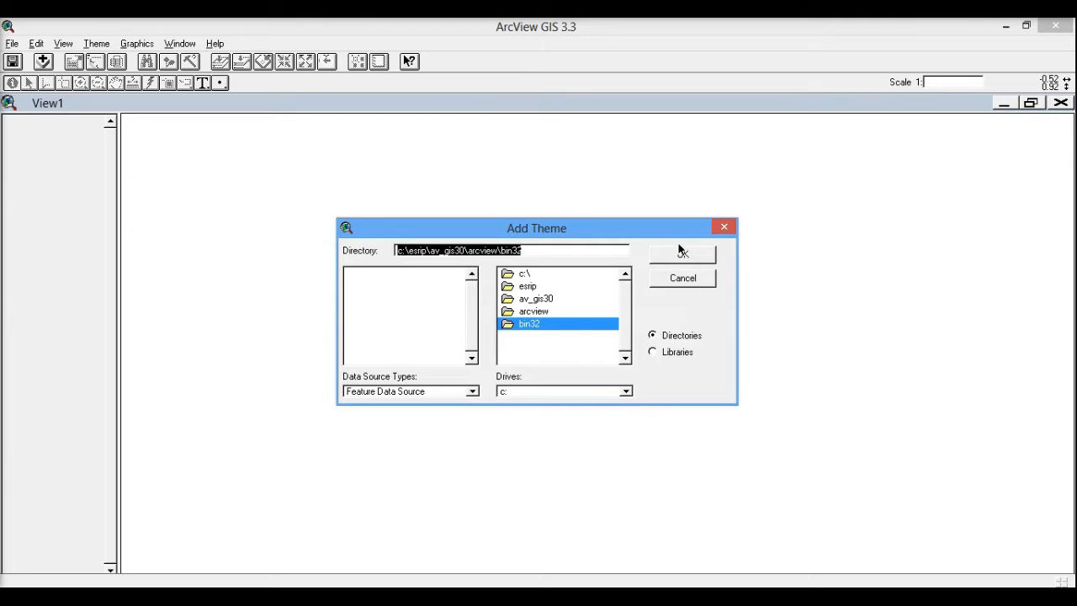
left_click(626, 392)
left_click(536, 424)
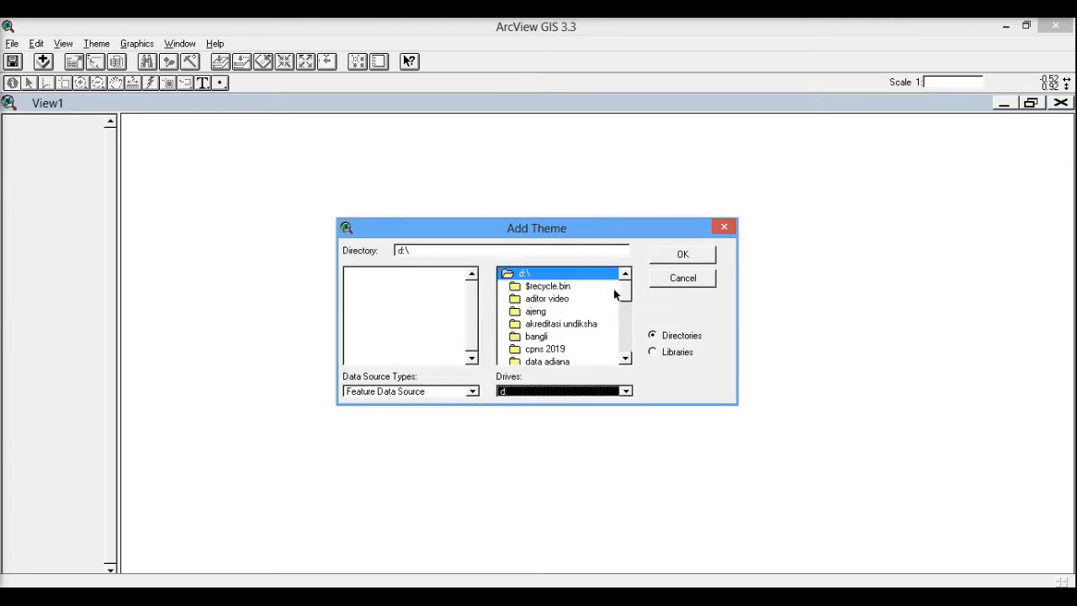
left_click(625, 359)
left_click(625, 359)
left_click(625, 360)
left_click(625, 359)
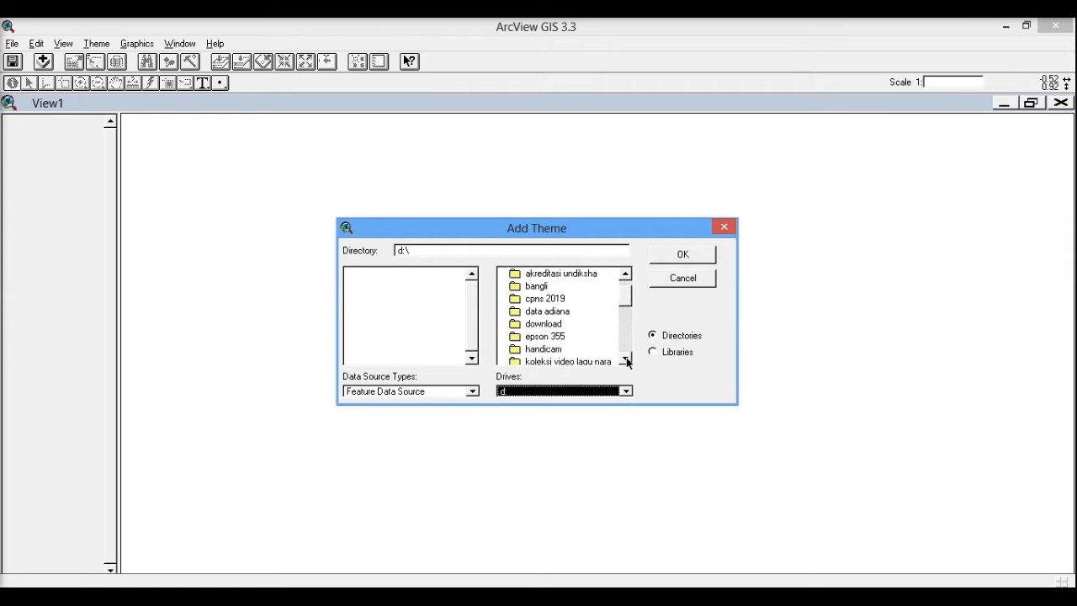
double_click(564, 313)
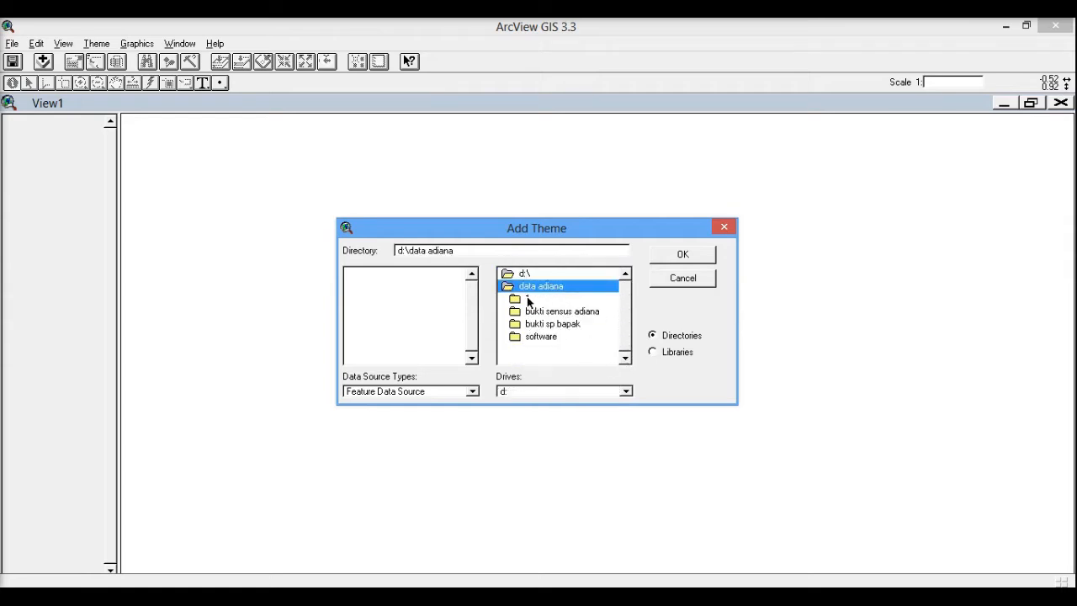
double_click(528, 299)
left_click(624, 357)
left_click(624, 356)
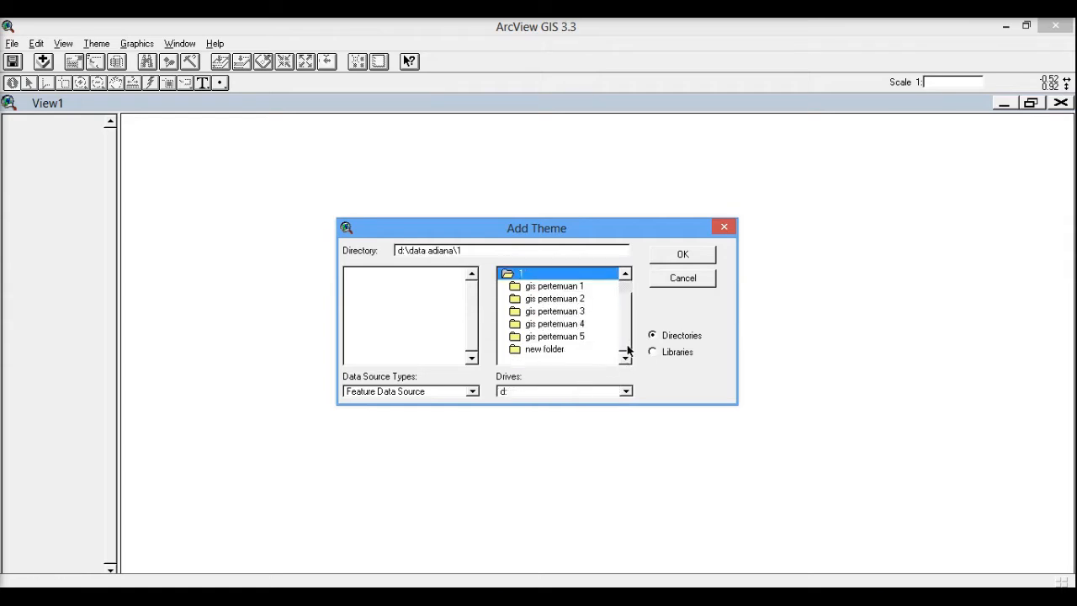
- Add bali_kab.shp from new folder\shp kabupaten as a theme and display it in the view
double_click(568, 350)
left_click(531, 328)
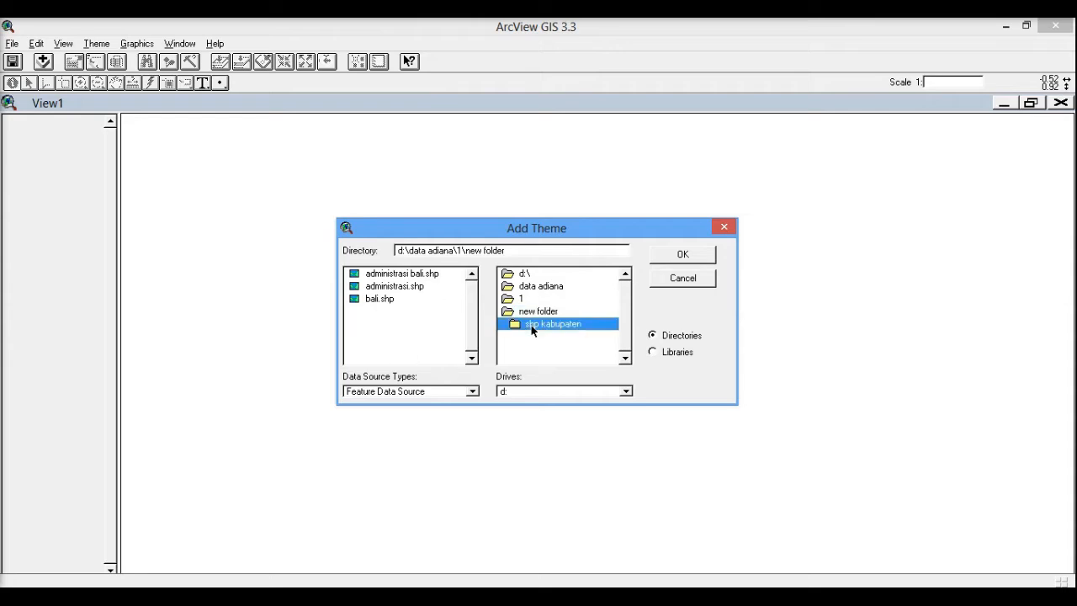
double_click(531, 328)
left_click(388, 286)
left_click(683, 254)
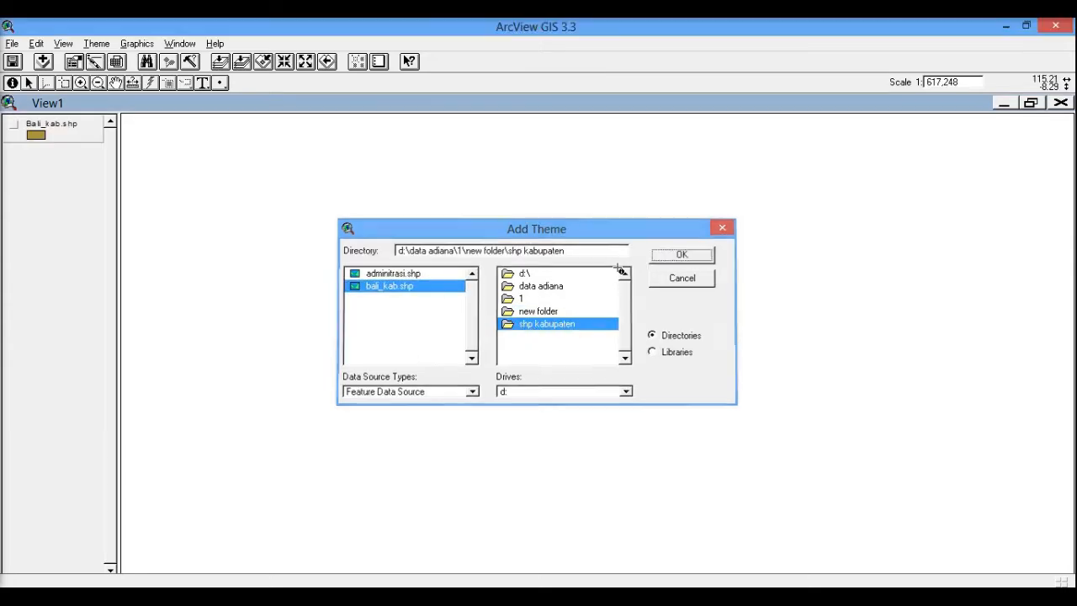
left_click(13, 124)
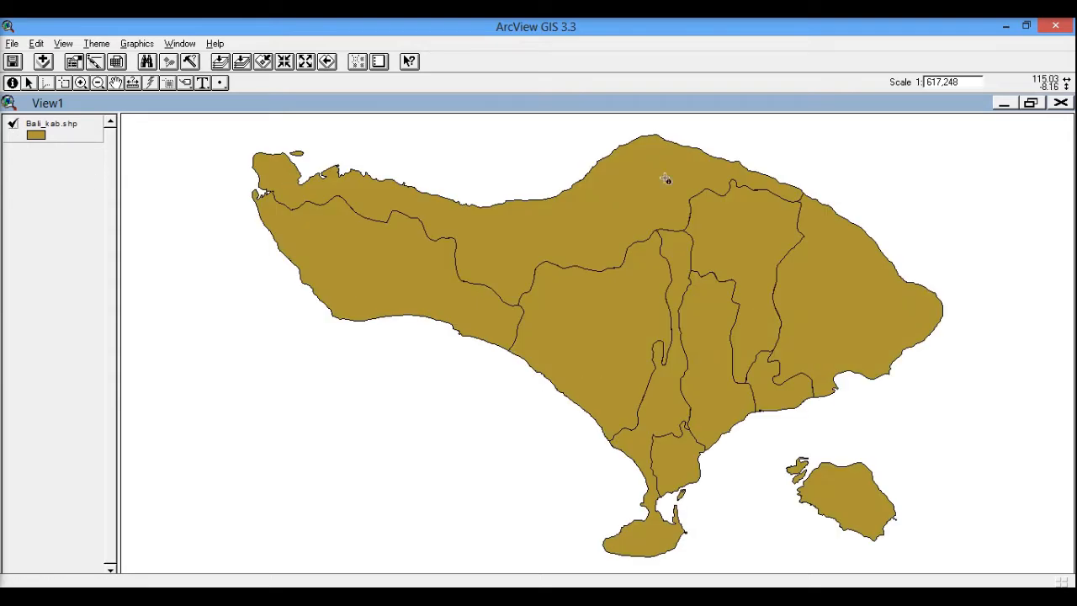
- Symbolize the Bali_kab.shp theme with a Unique Value legend based on the Kabupaten field
double_click(42, 131)
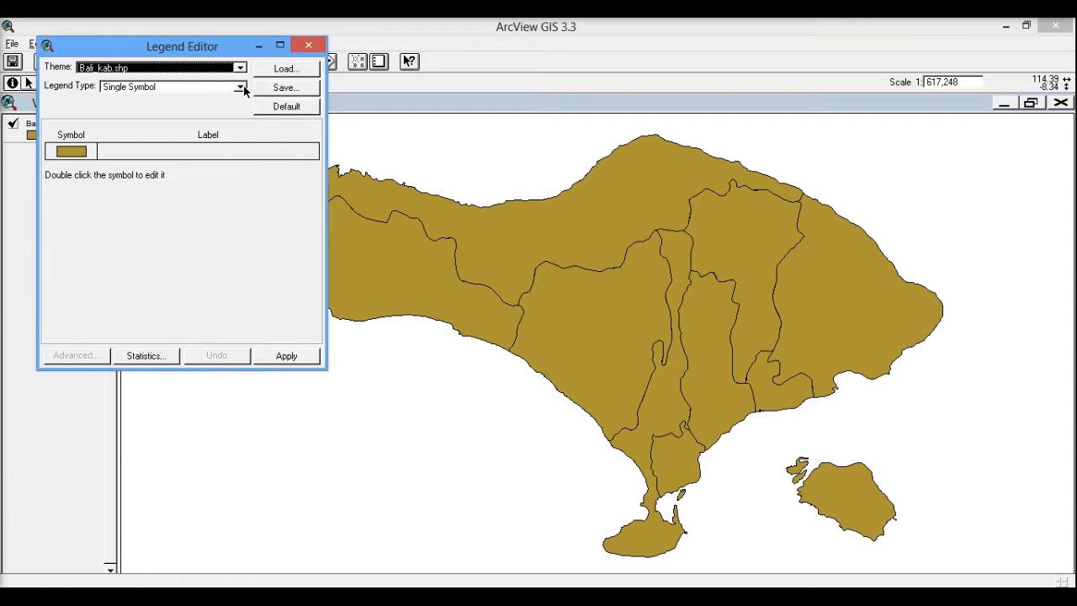
left_click(240, 86)
left_click(168, 132)
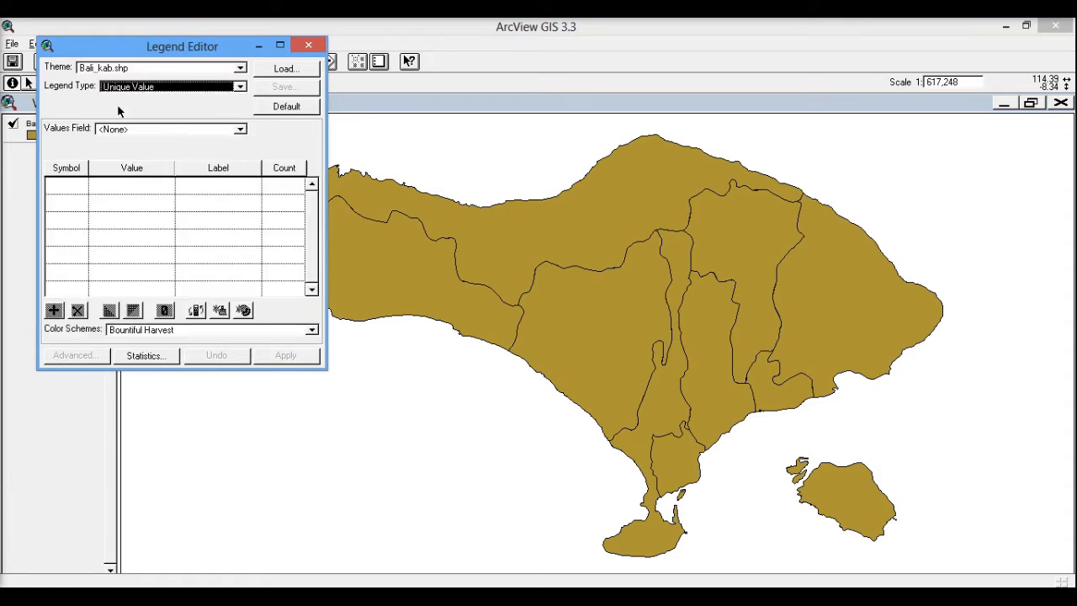
left_click(240, 129)
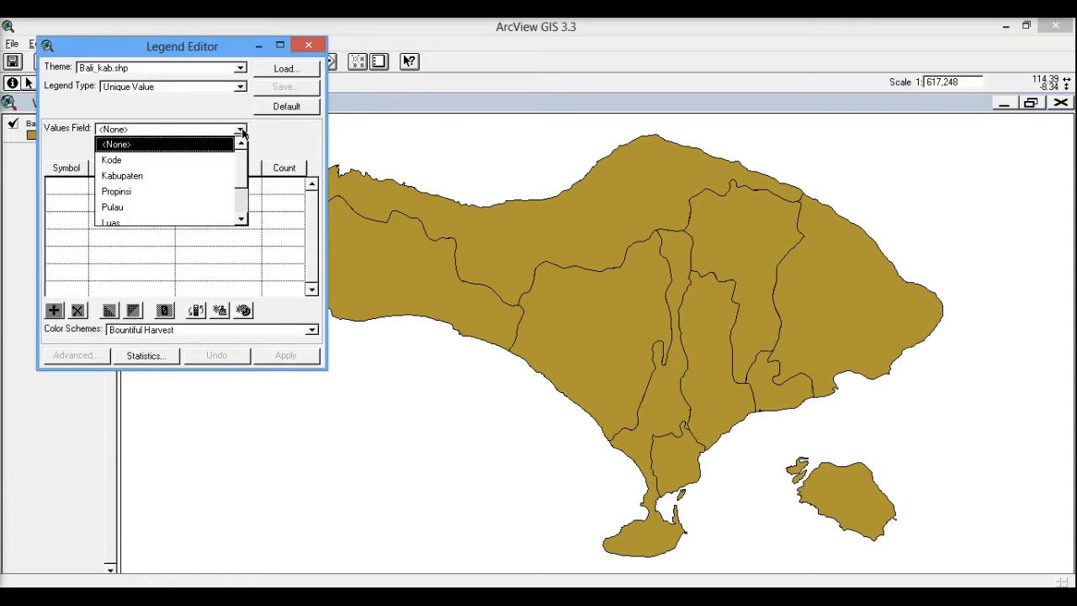
left_click(168, 176)
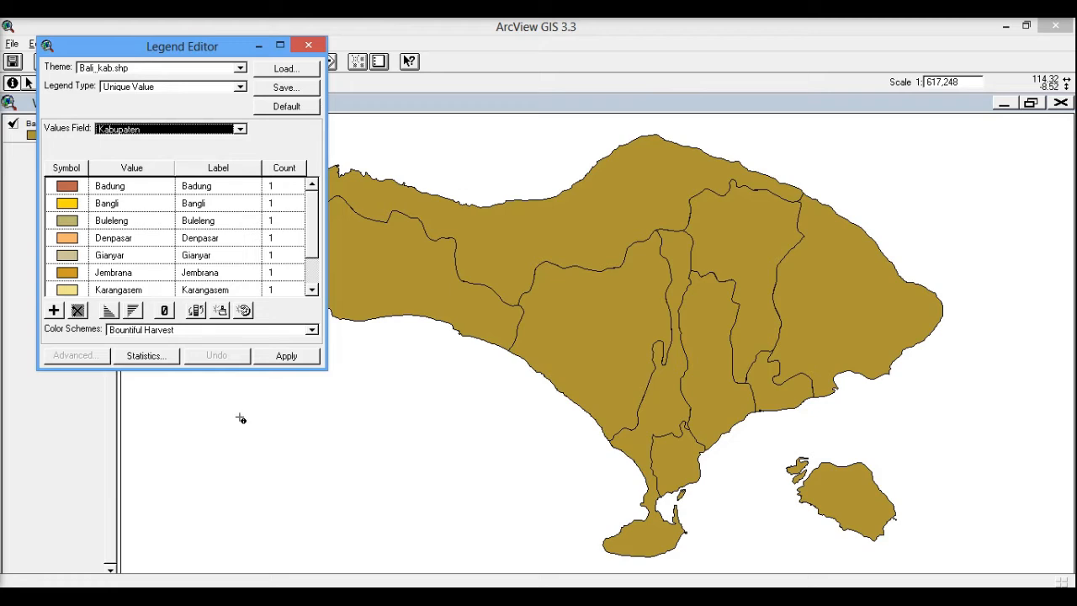
left_click(286, 356)
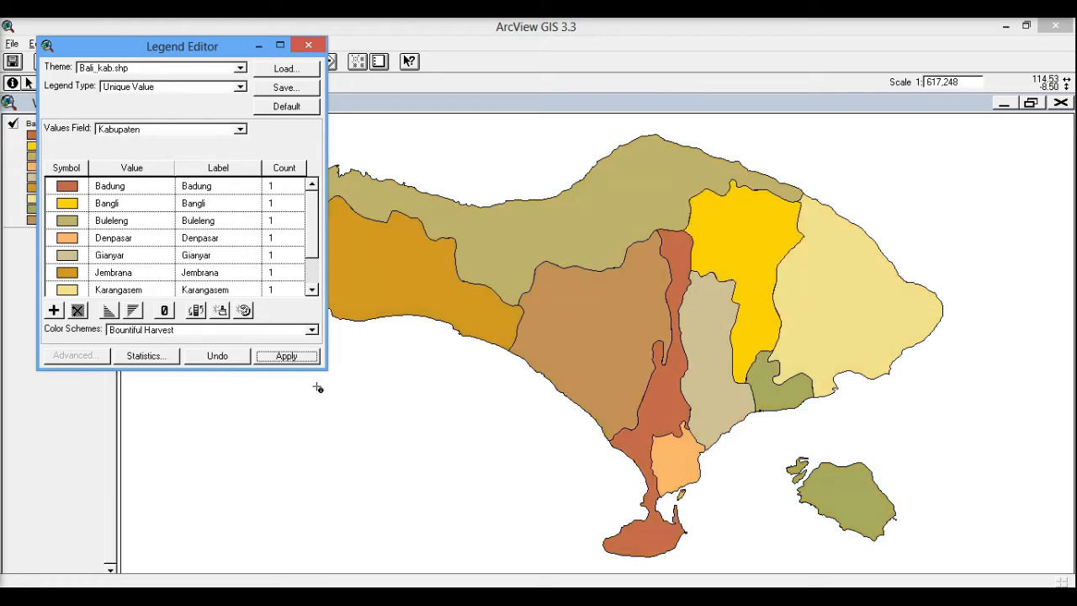
left_click(309, 44)
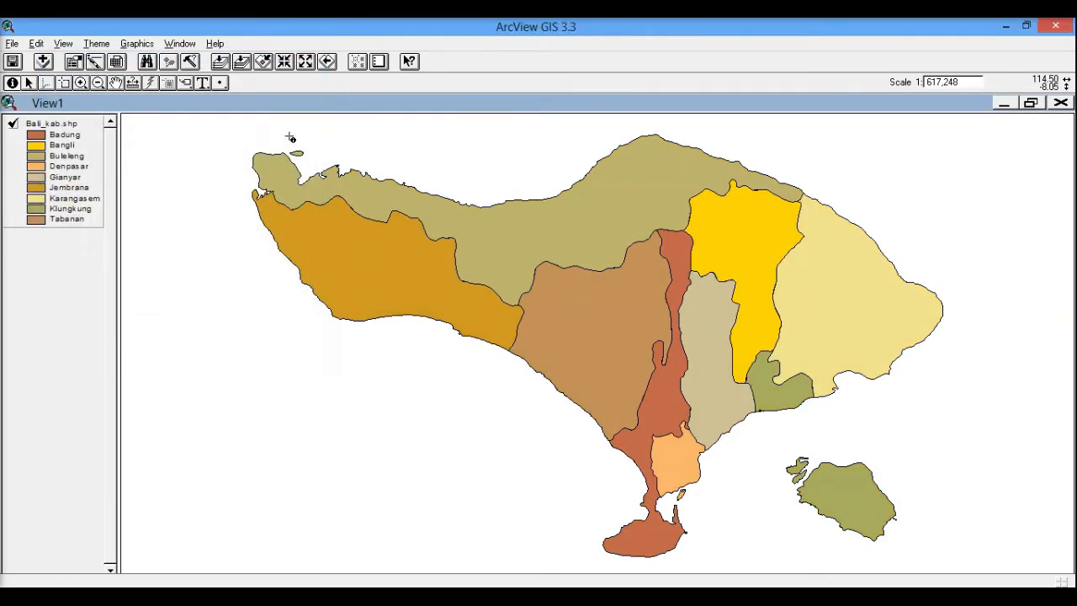
- Open the attribute table of Bali_kab.shp and arrange the table window above the View1 window without overlap
left_click(117, 64)
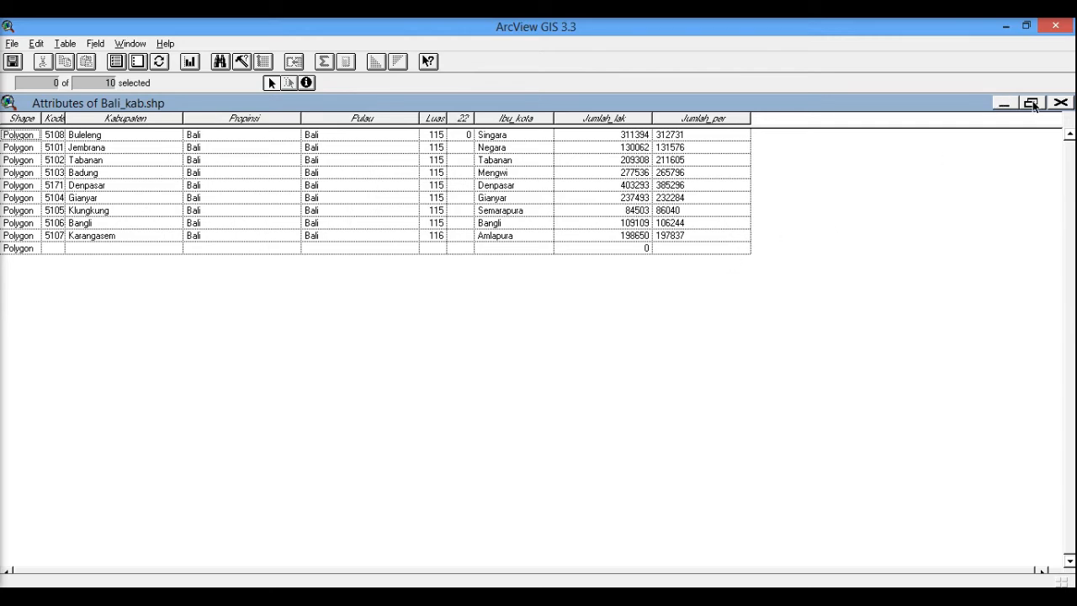
left_click(1031, 103)
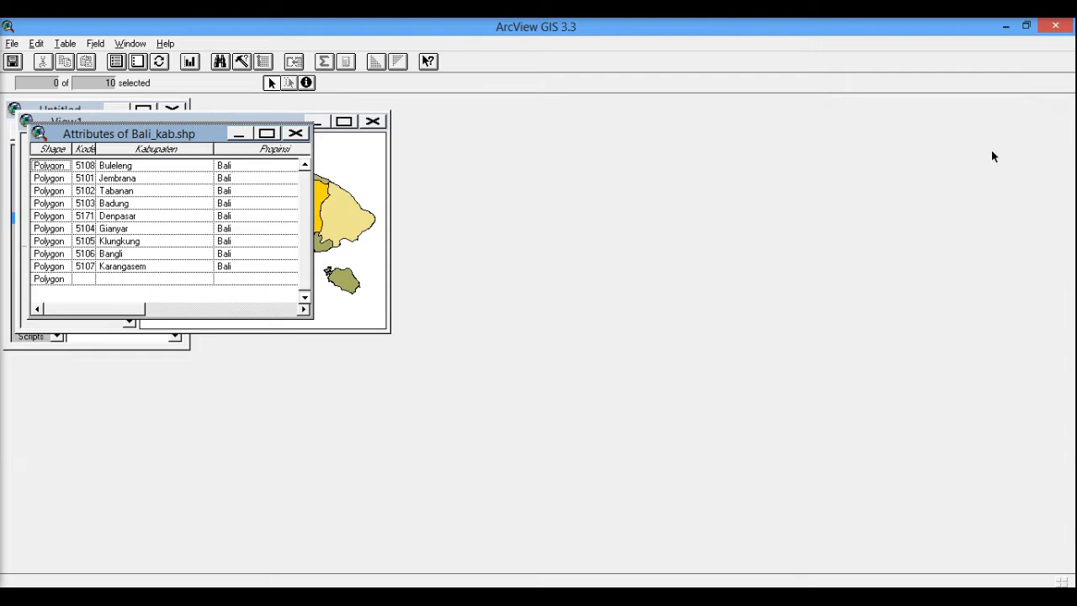
left_click_drag(163, 130, 993, 109)
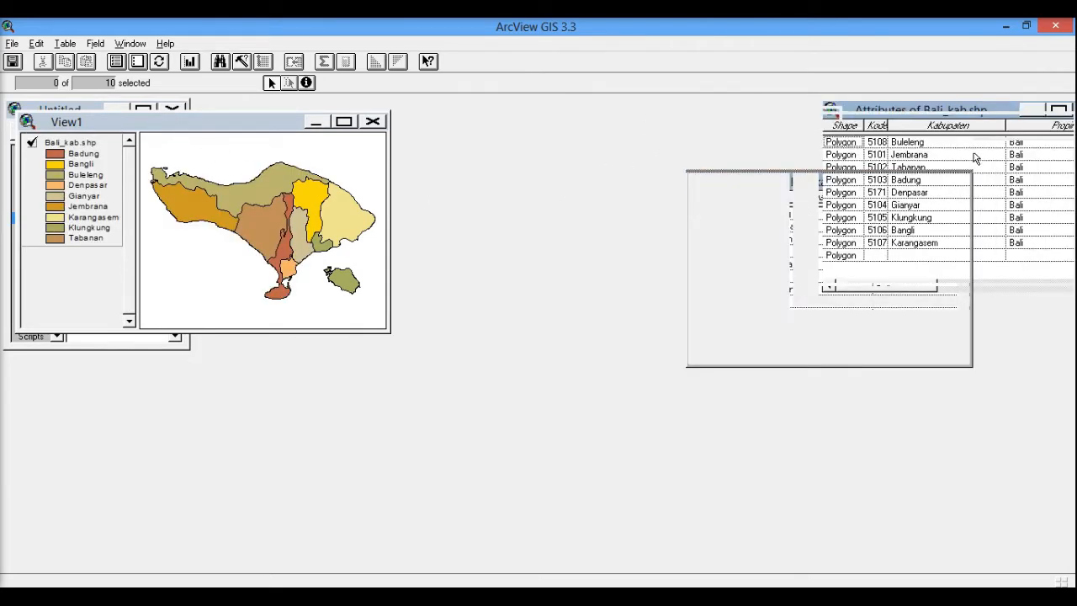
left_click(257, 124)
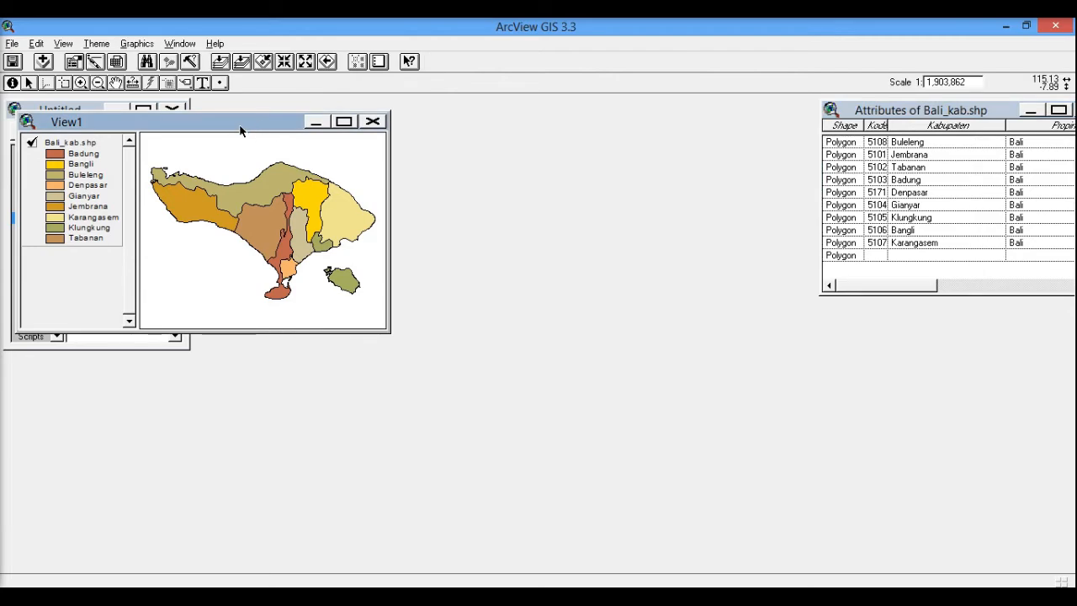
mouse_move(894, 360)
left_mouse_down()
mouse_move(915, 412)
mouse_move(905, 362)
left_mouse_up()
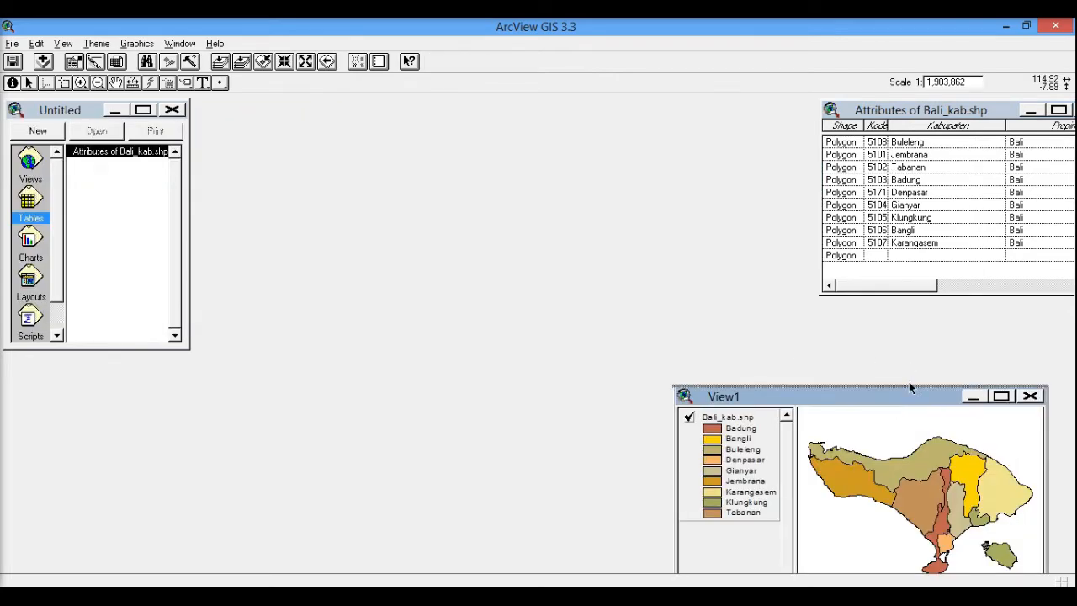
left_click(959, 113)
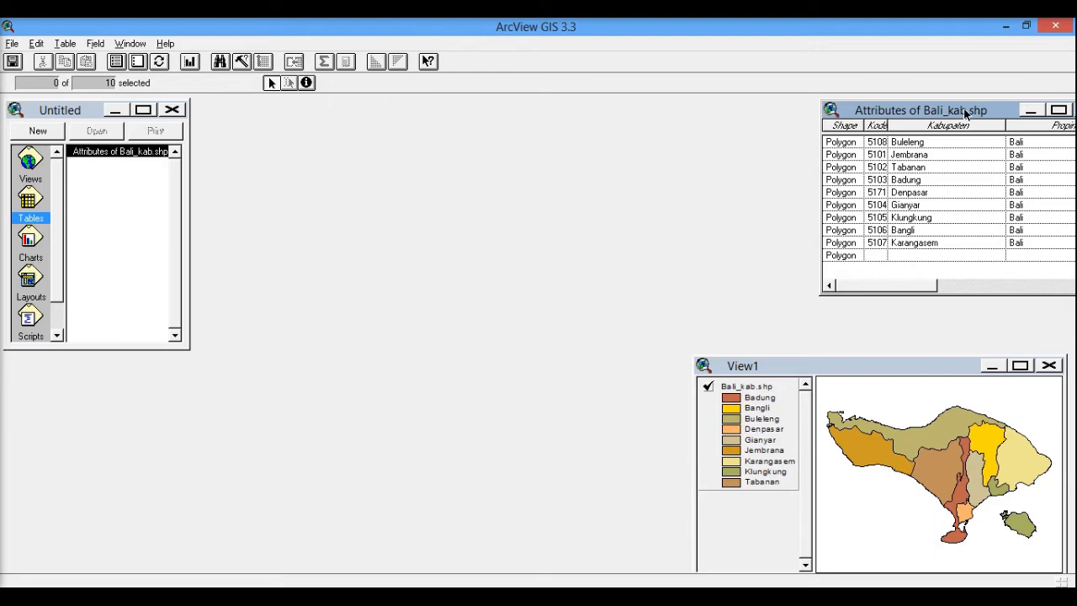
left_click_drag(959, 109, 890, 110)
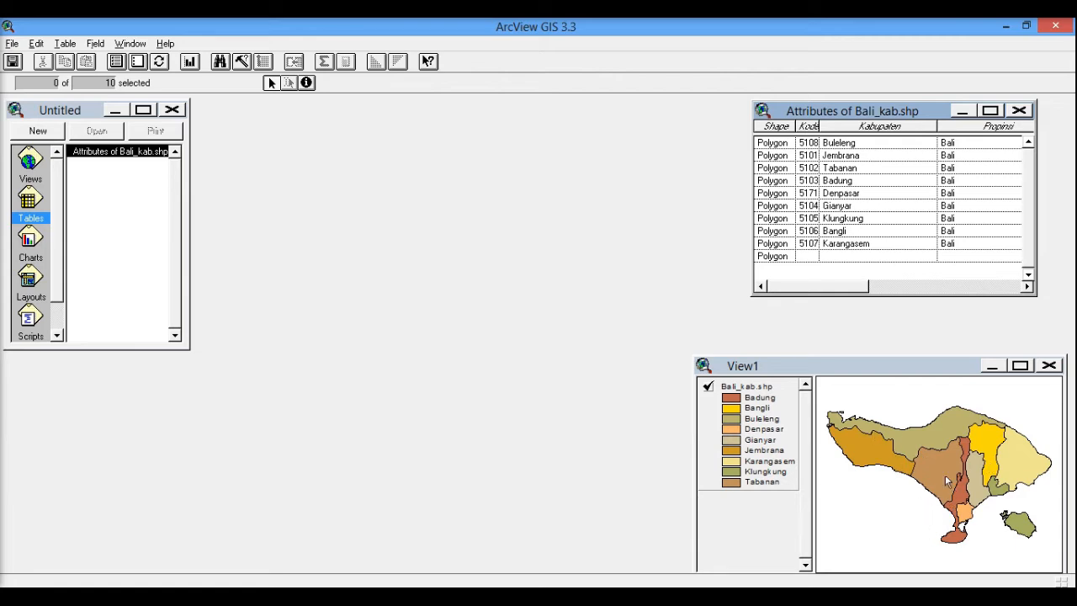
left_click_drag(832, 287, 718, 322)
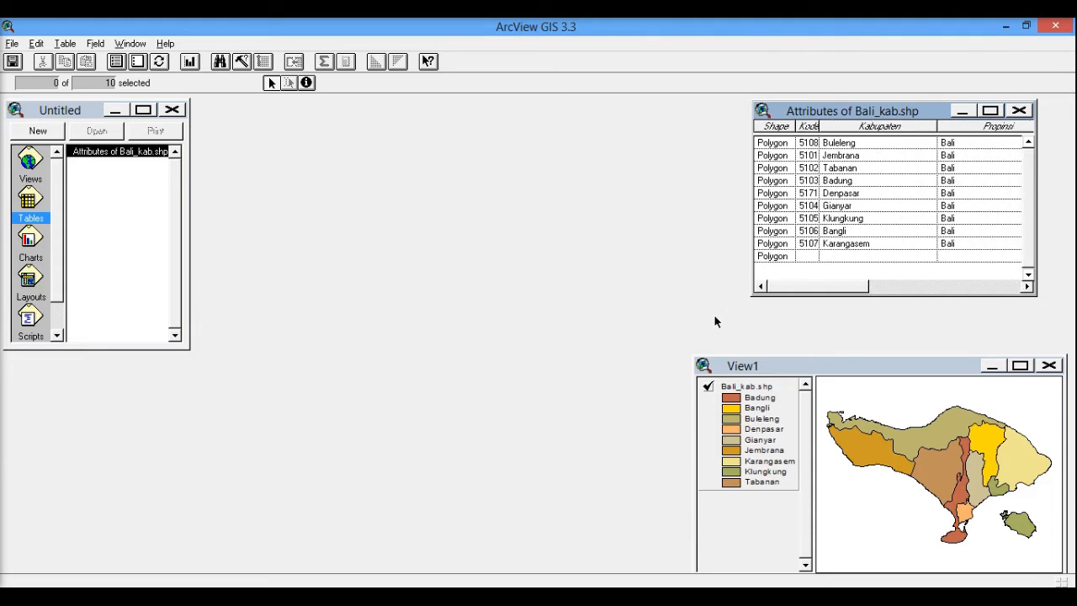
- Create a new chart from the Bali_kab.shp attribute table and name it "jumlah laki-laki tahun 2020"
left_click(29, 242)
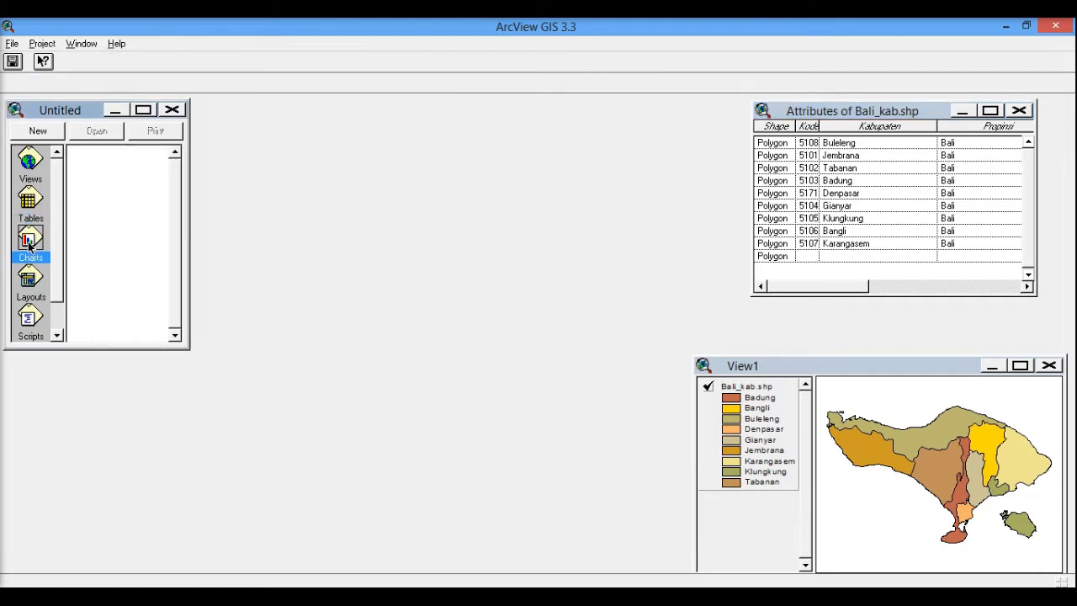
double_click(29, 243)
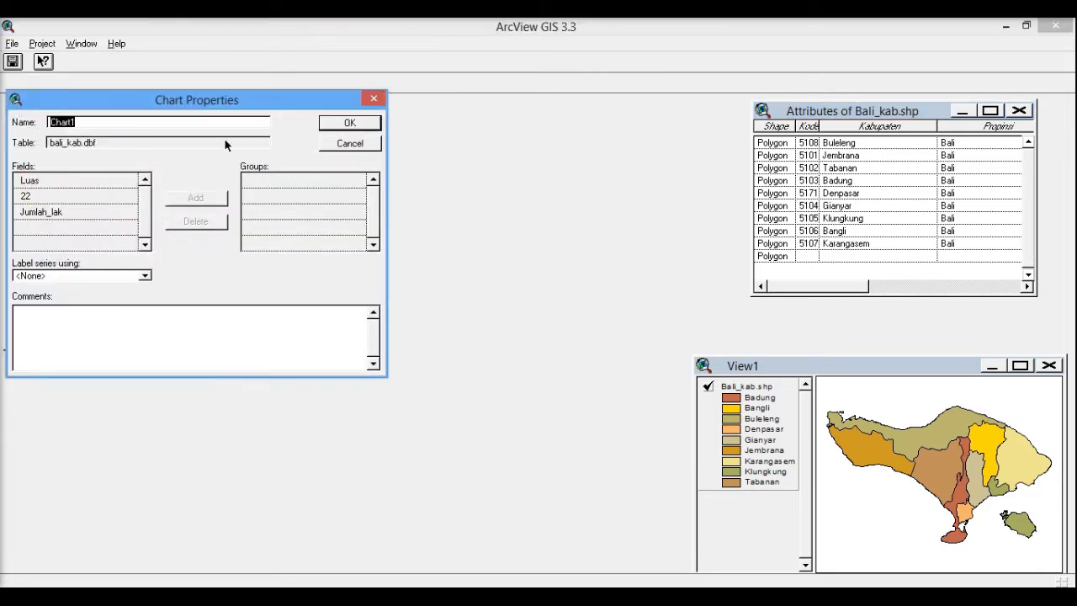
left_click_drag(258, 98, 447, 75)
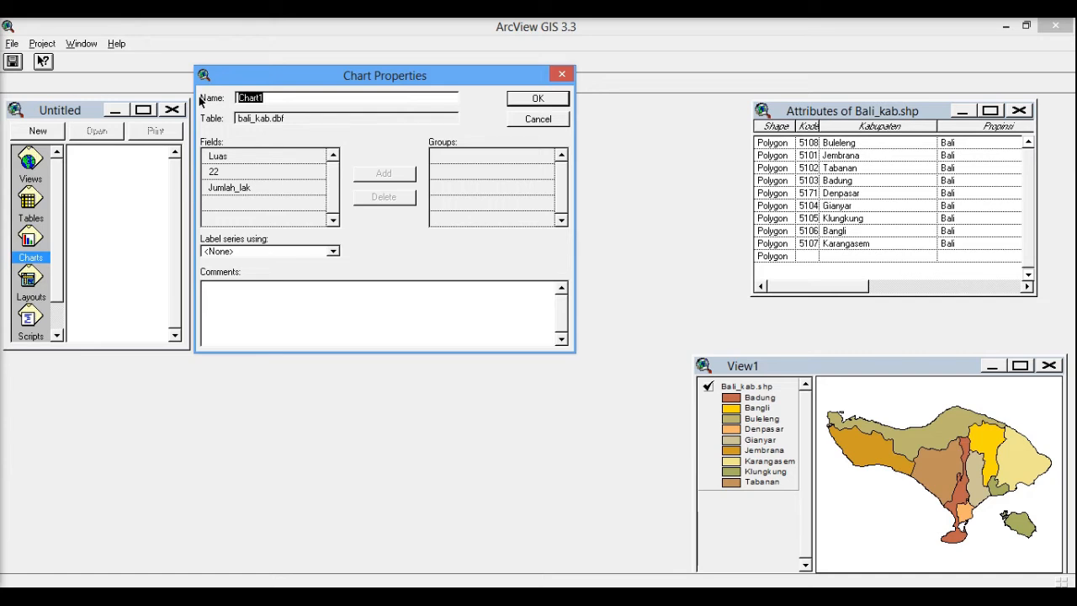
type("Jumlah laki-lak")
key("BackSpace")
key("BackSpace")
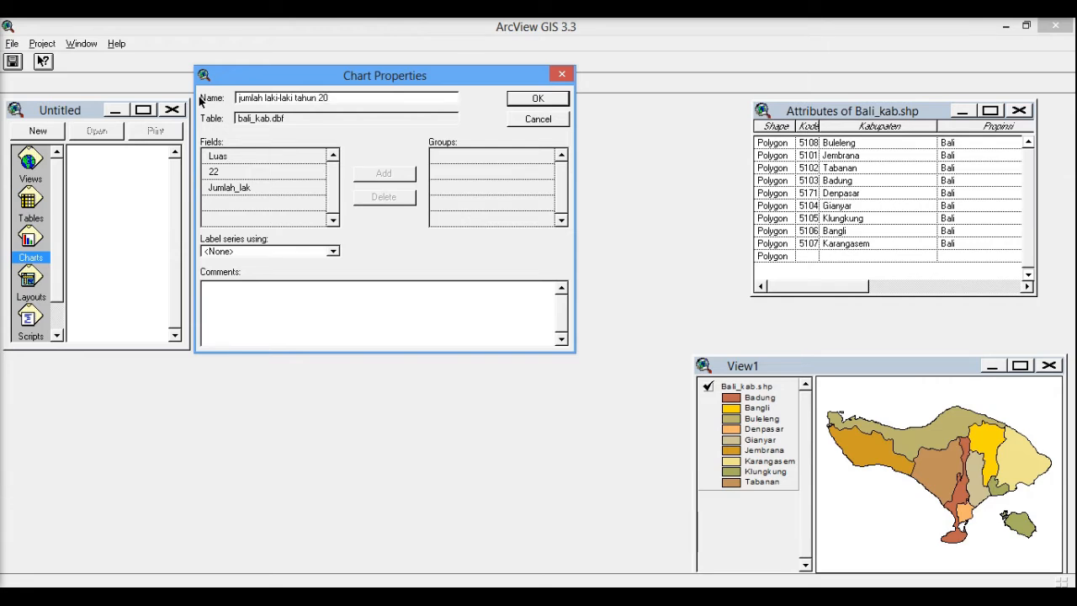
type("ahun 2020")
- Label the chart series using Jumlah_lak, add the Jumlah_lak field to the chart's groups, and create the chart
left_click(333, 251)
scroll(333, 294, "down", 2)
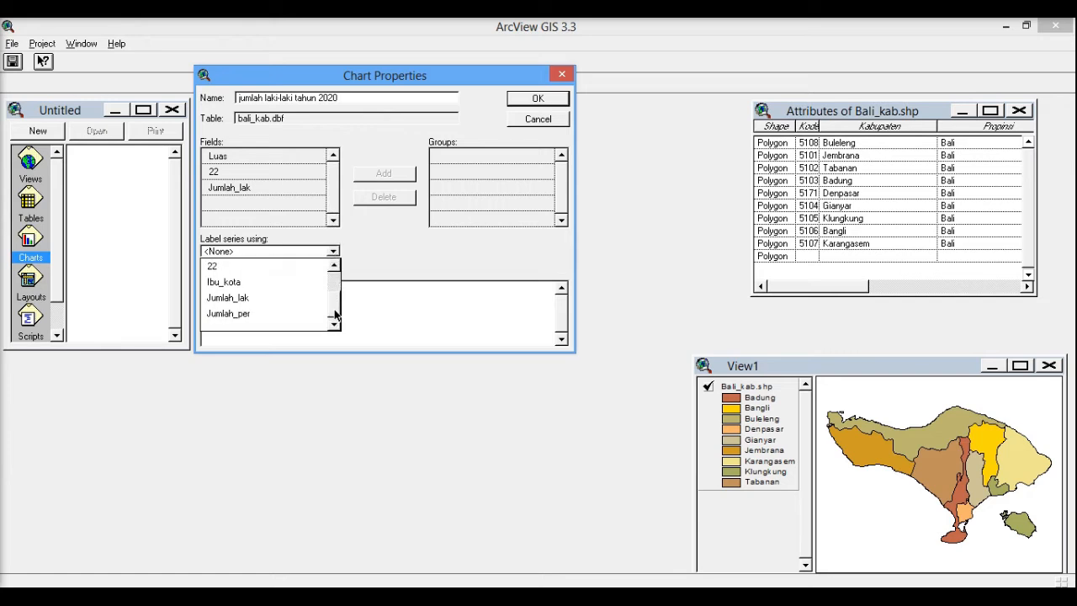
left_click(241, 297)
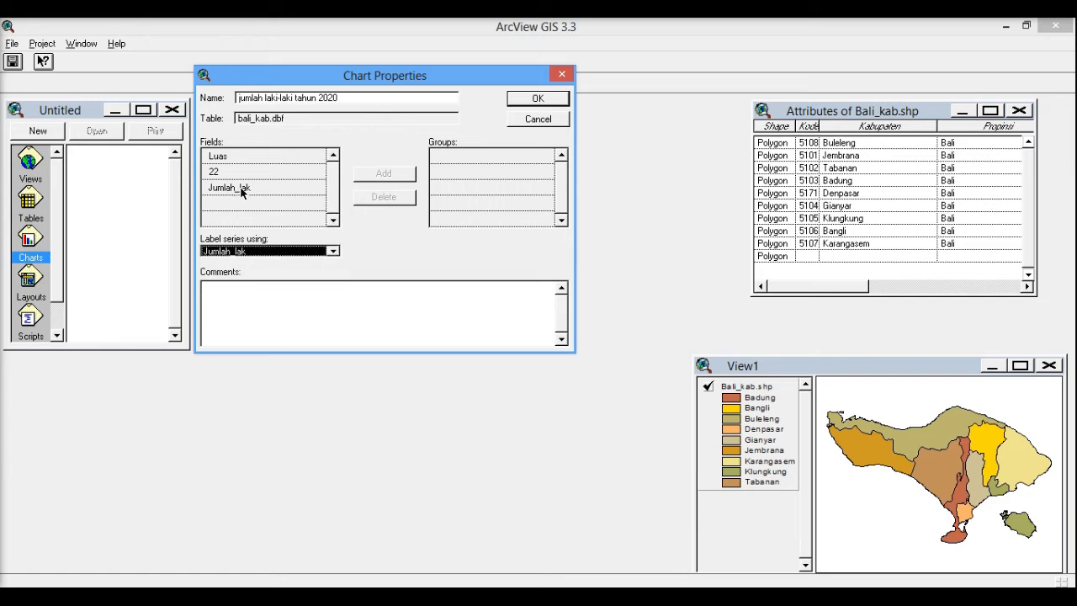
left_click(244, 192)
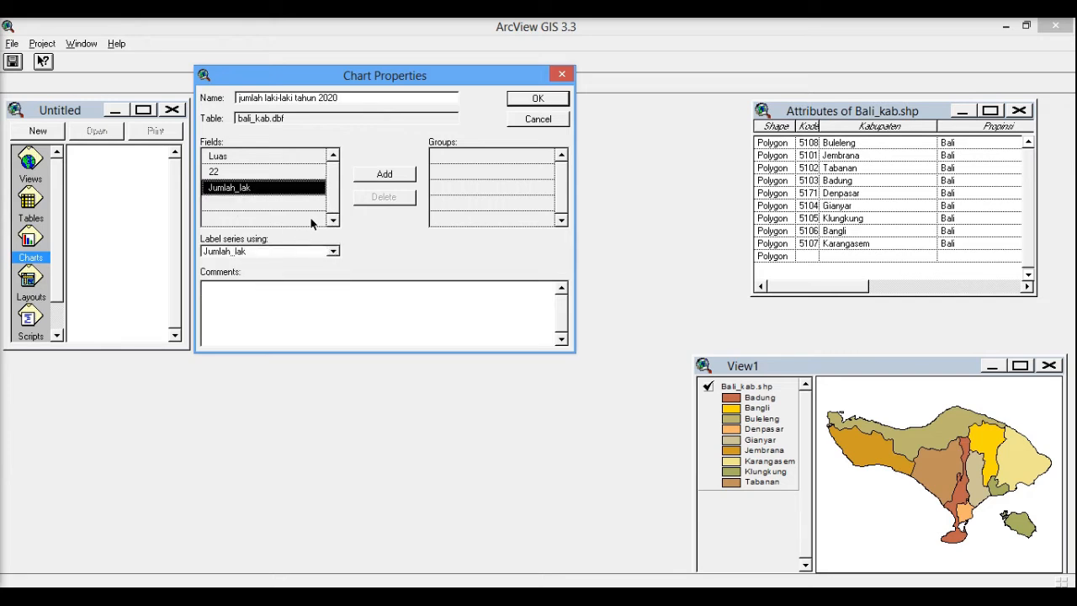
left_click(386, 175)
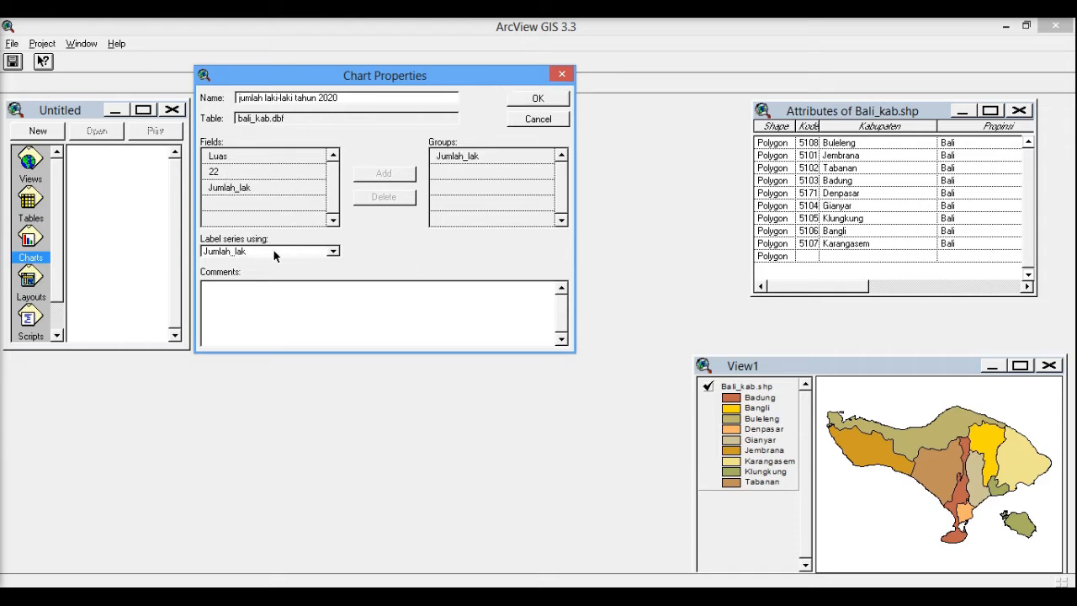
left_click(333, 251)
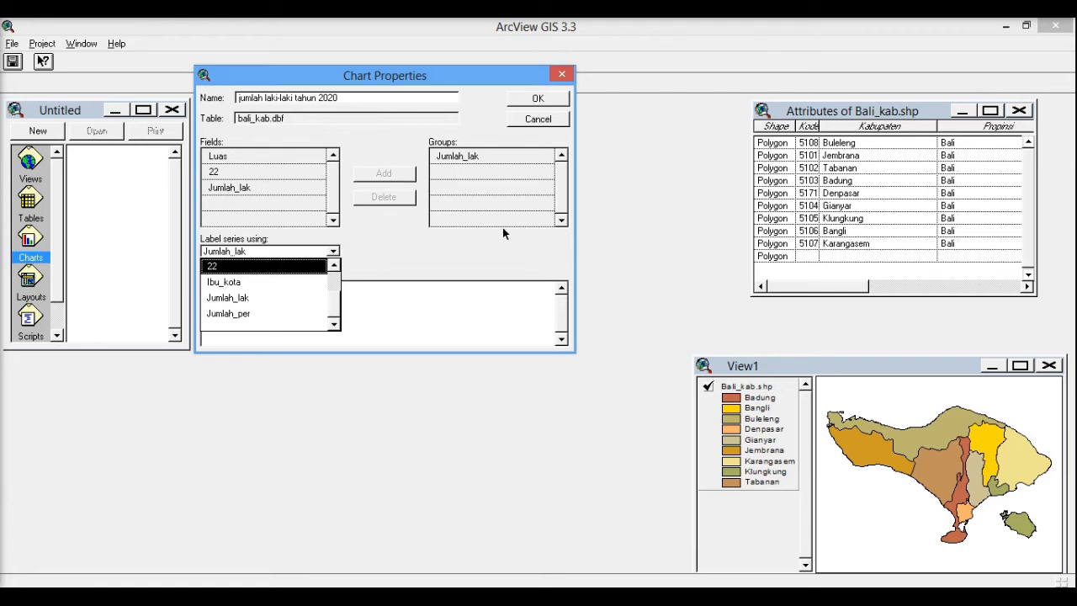
left_click(484, 154)
left_click(483, 154)
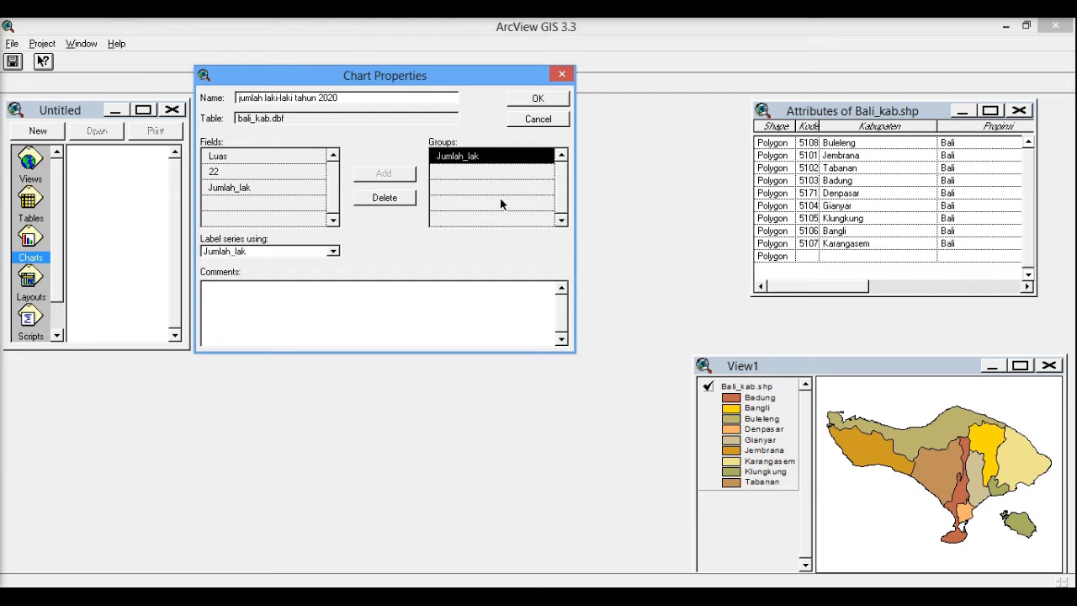
left_click(537, 98)
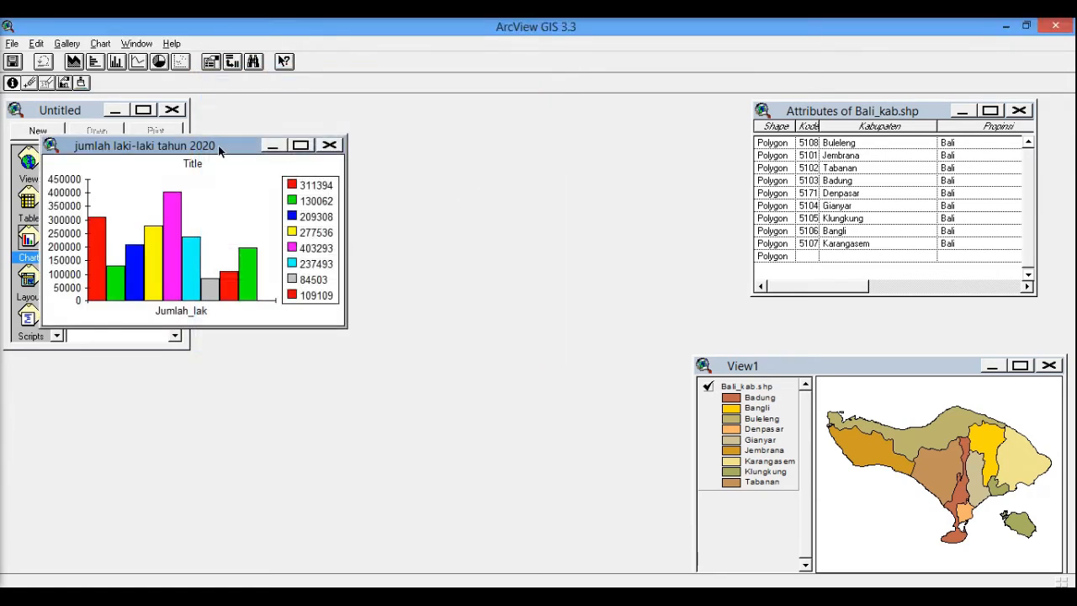
- Move the chart window between the project window and the attribute table and enlarge it to fit all legend entries
left_click_drag(224, 145, 459, 119)
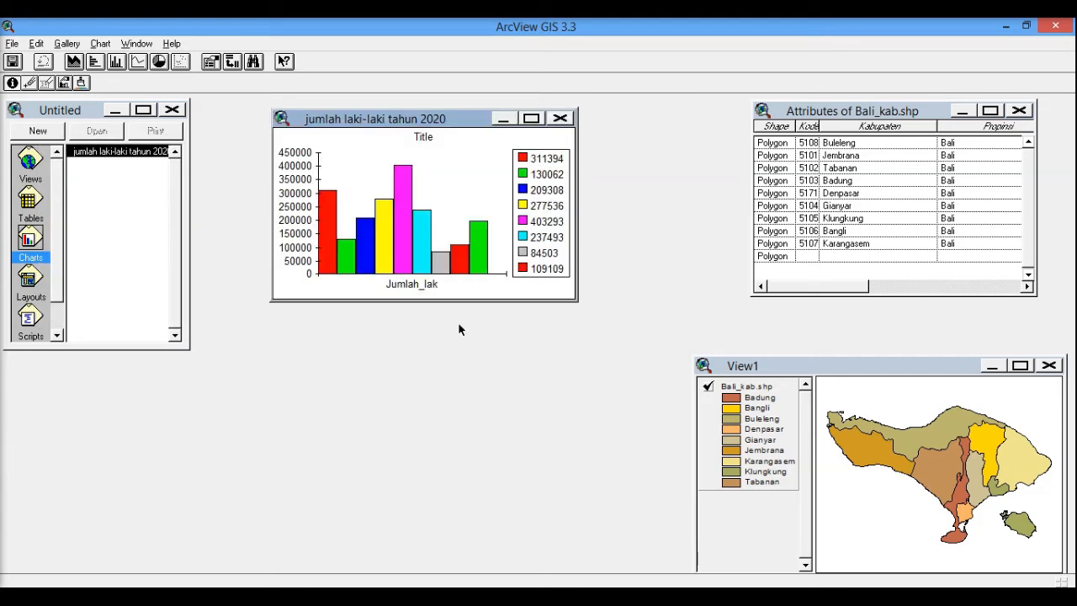
left_click(337, 600)
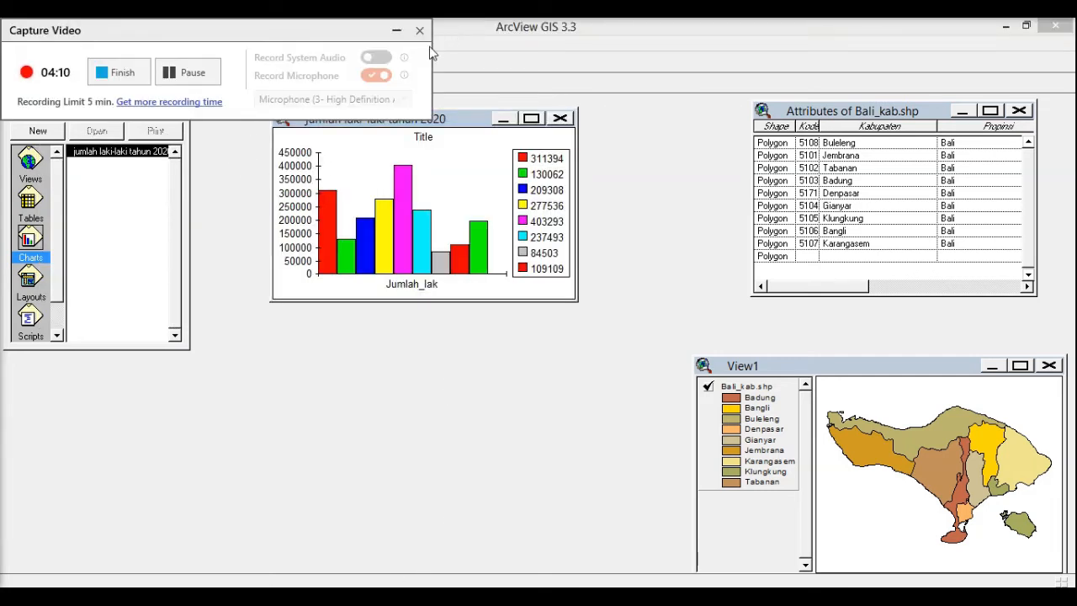
left_click(395, 30)
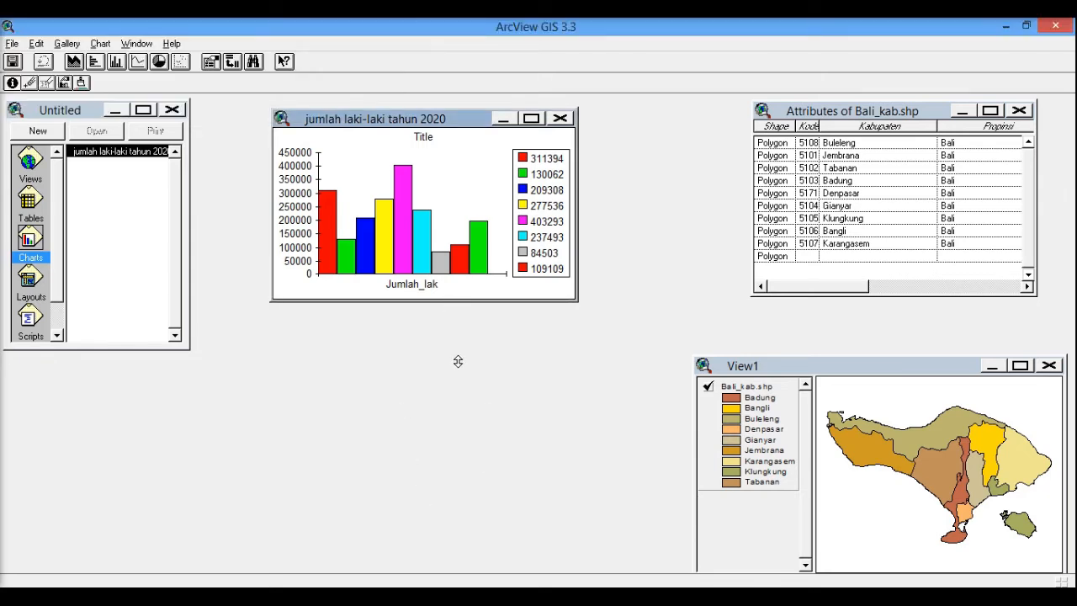
left_click_drag(458, 372, 577, 373)
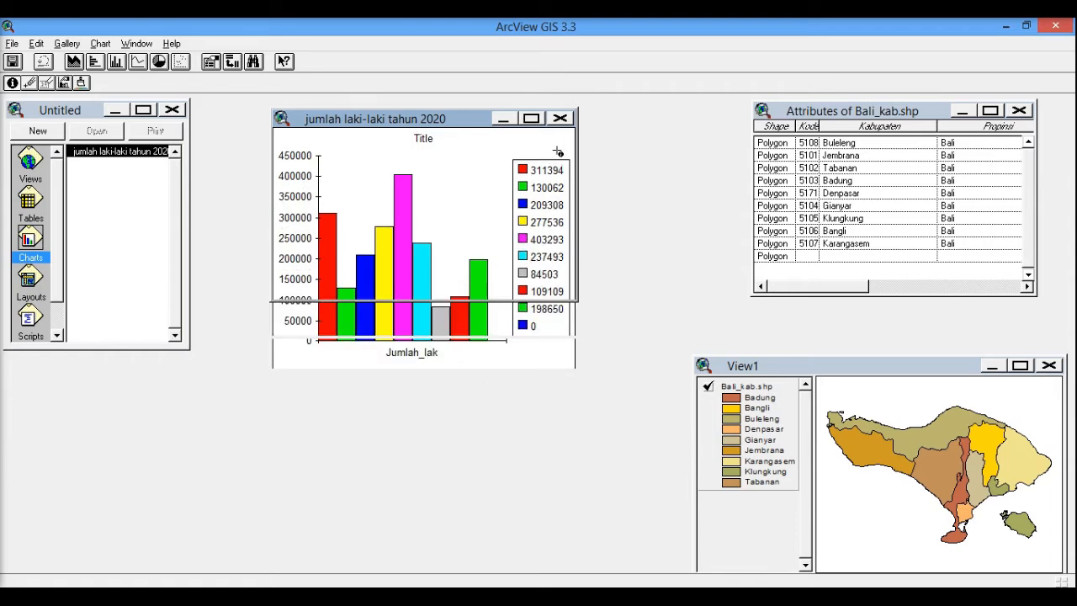
left_click(897, 286)
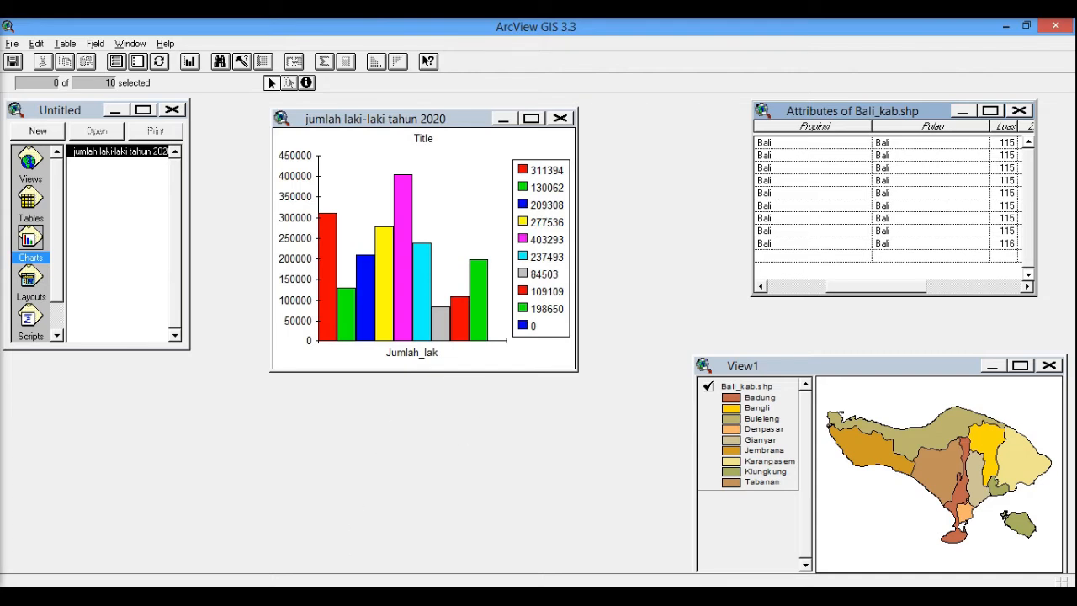
left_click(339, 122)
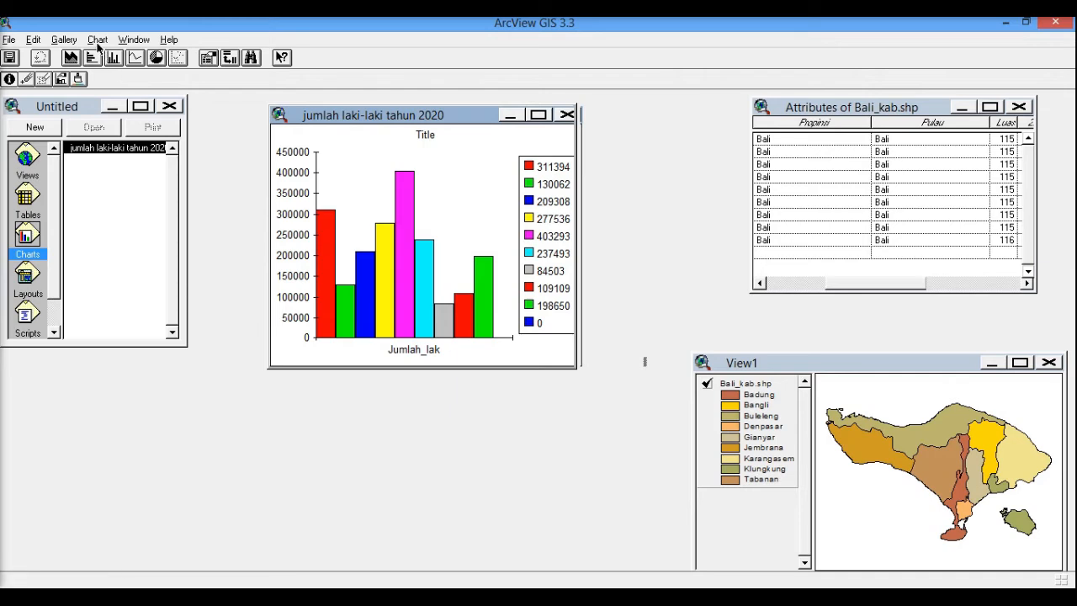
- Change the chart to an area chart using the 100% stacked style
left_click(95, 40)
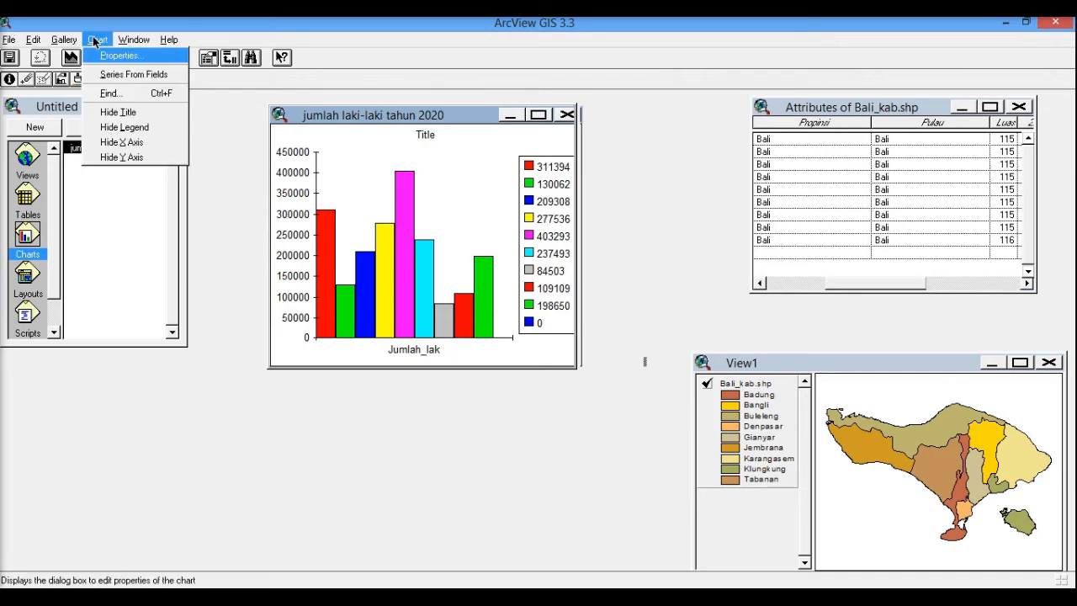
mouse_move(66, 40)
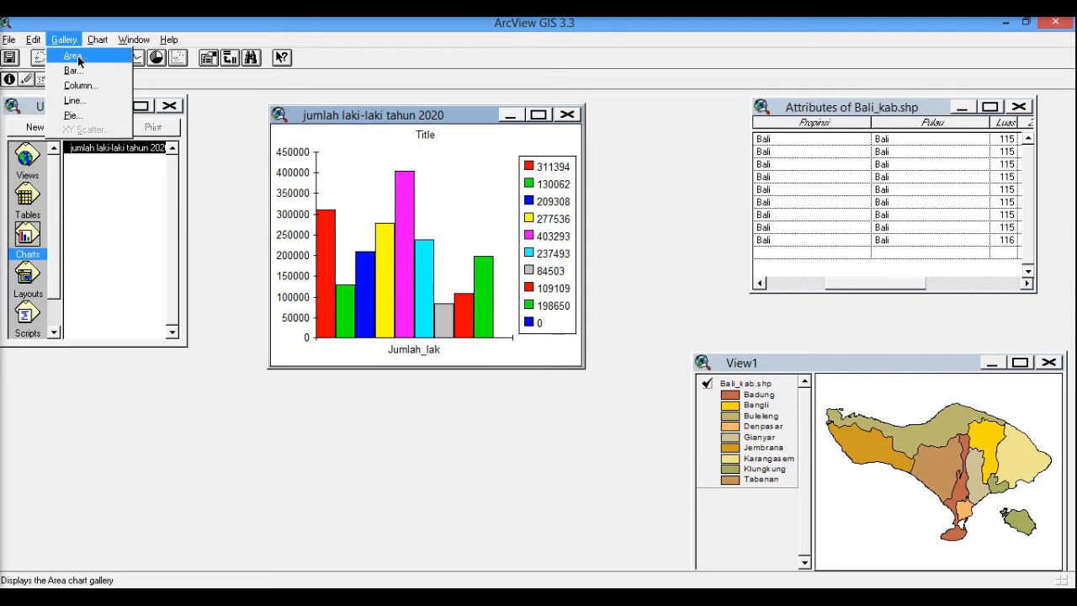
left_click(74, 57)
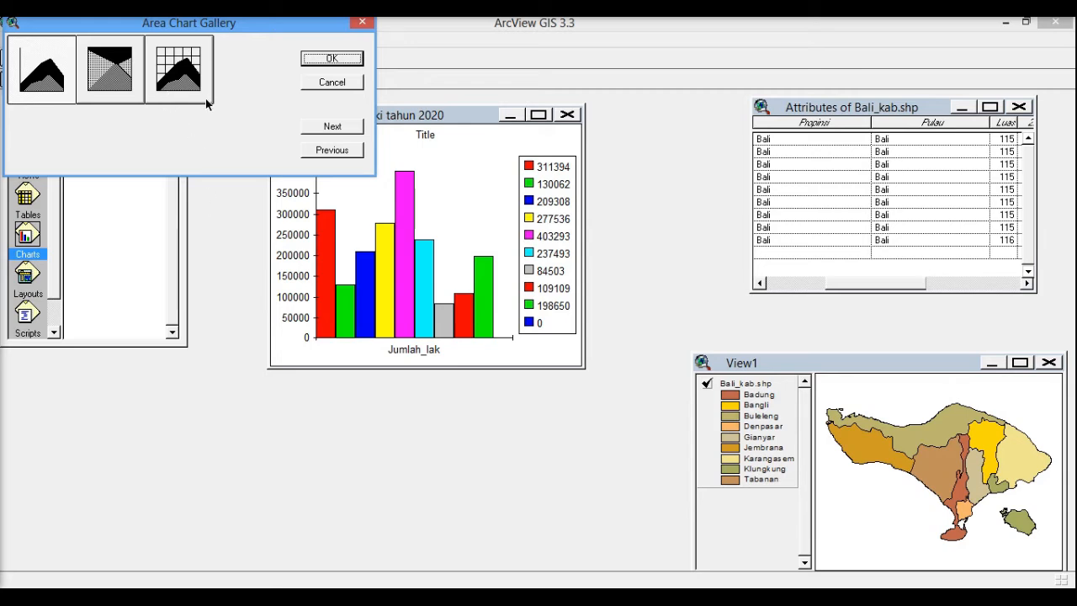
left_click(103, 74)
left_click(323, 59)
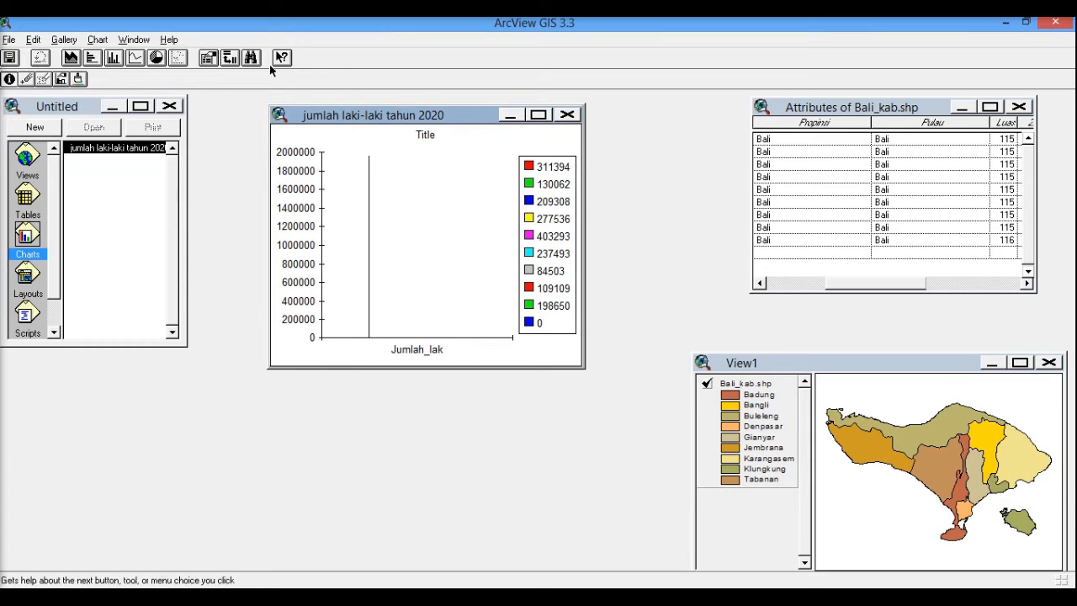
left_click(95, 42)
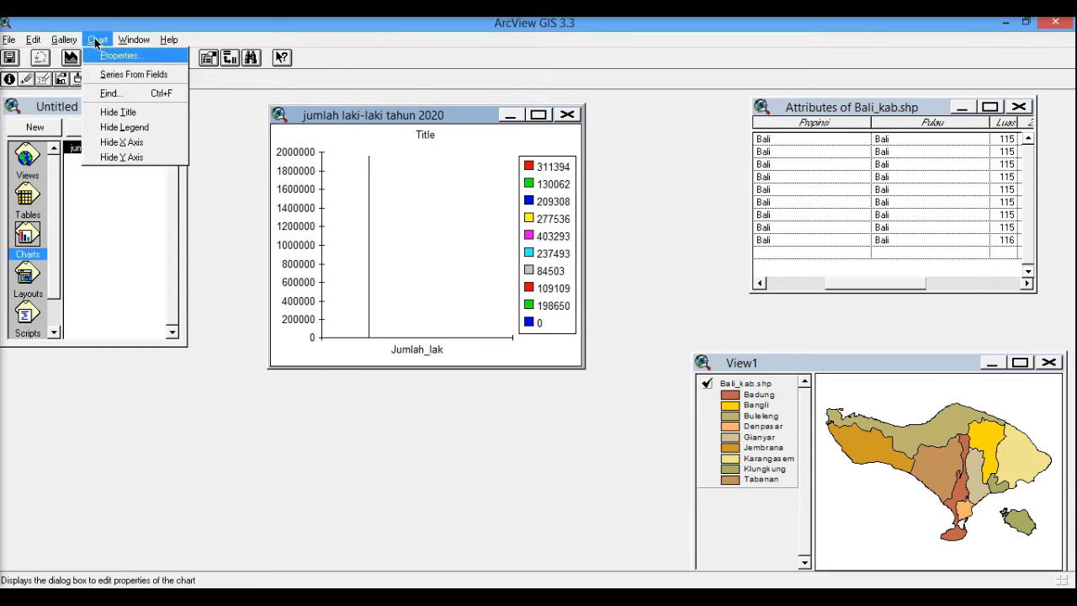
left_click(74, 59)
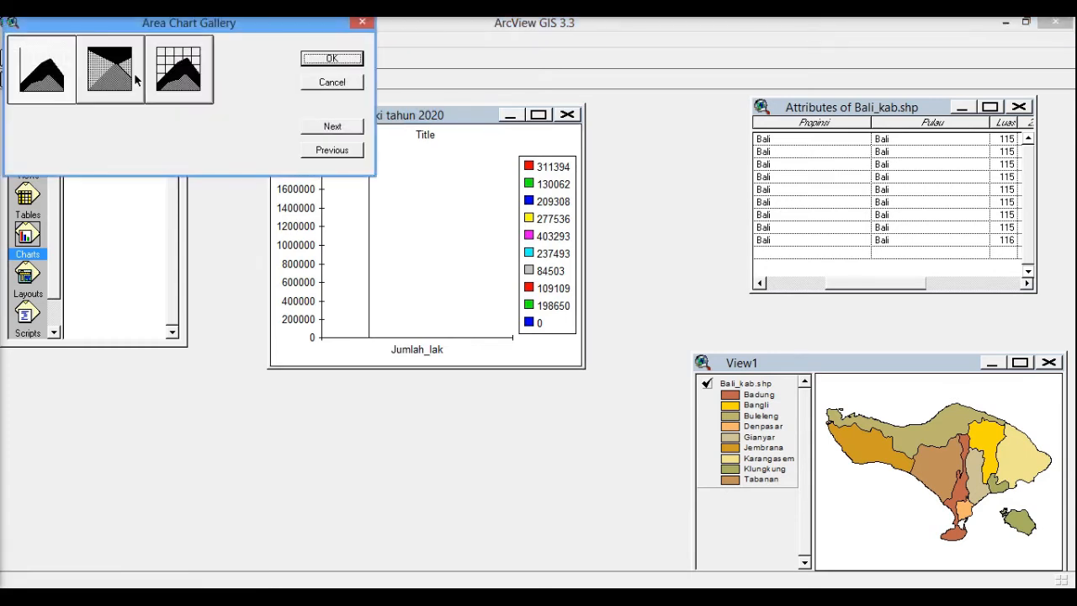
left_click(328, 59)
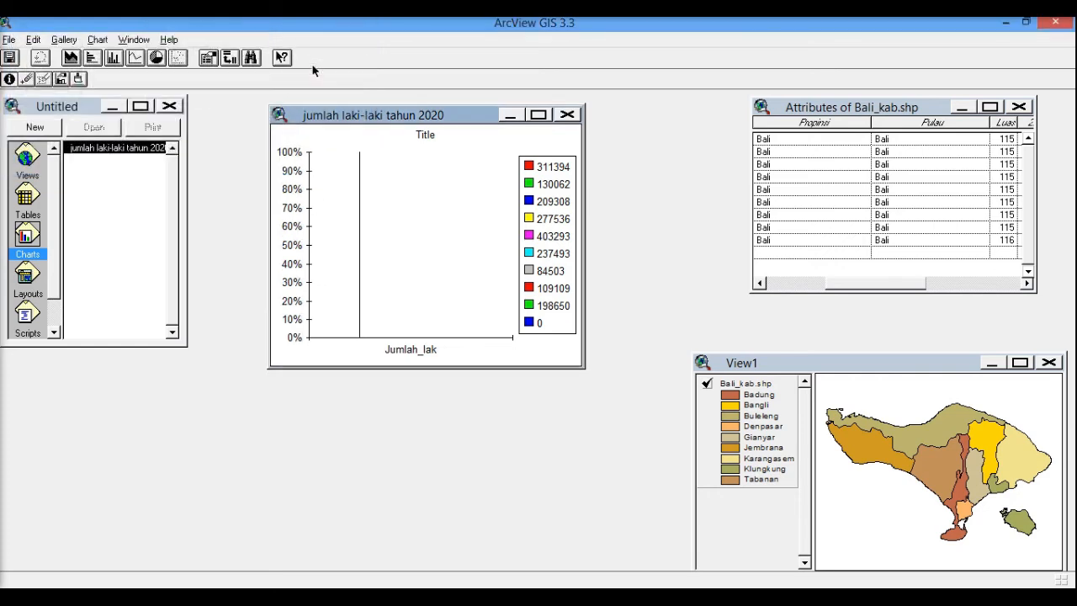
- Change the chart to a horizontal bar chart using the last gallery style, with adjoining bars
left_click(64, 40)
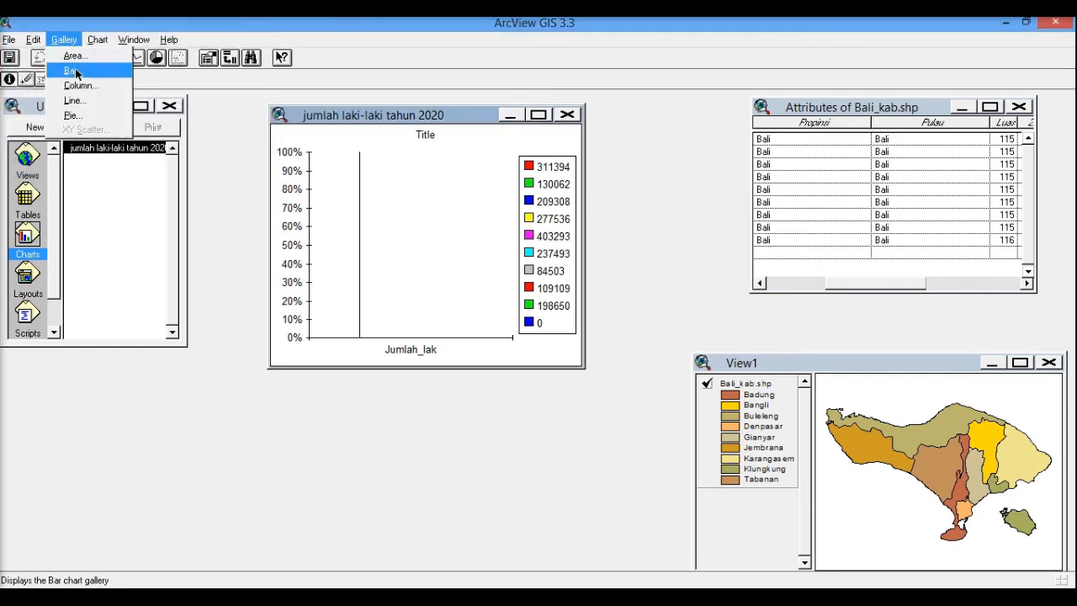
left_click(76, 74)
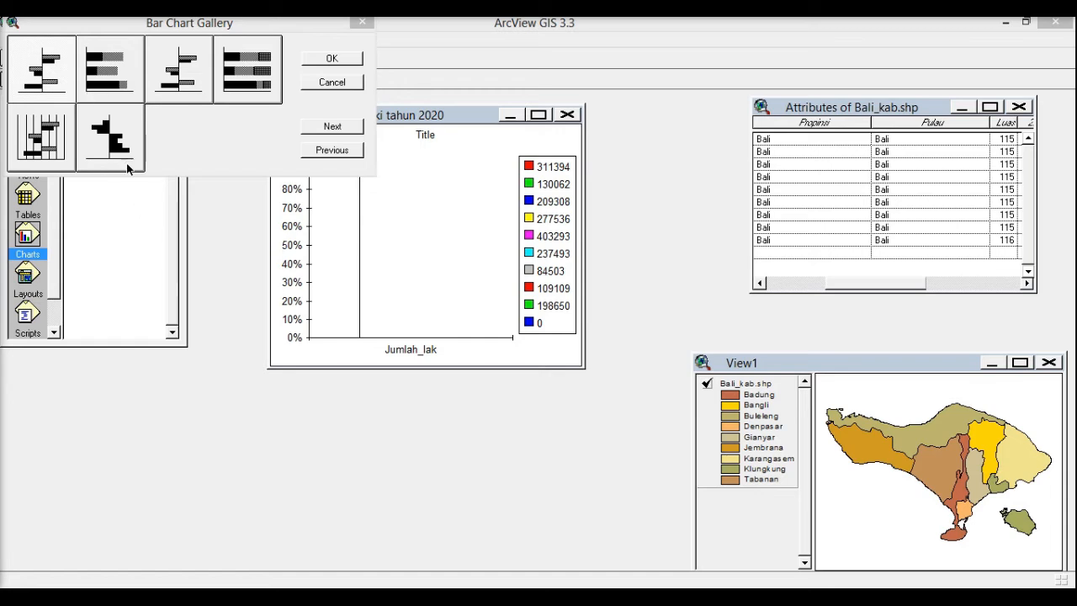
left_click(112, 140)
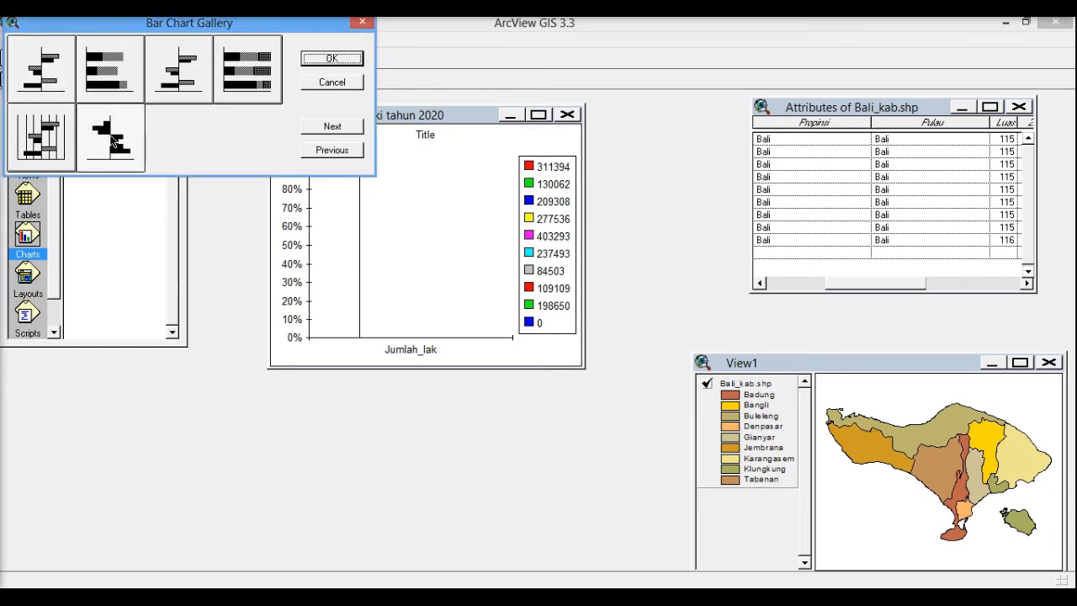
left_click(312, 60)
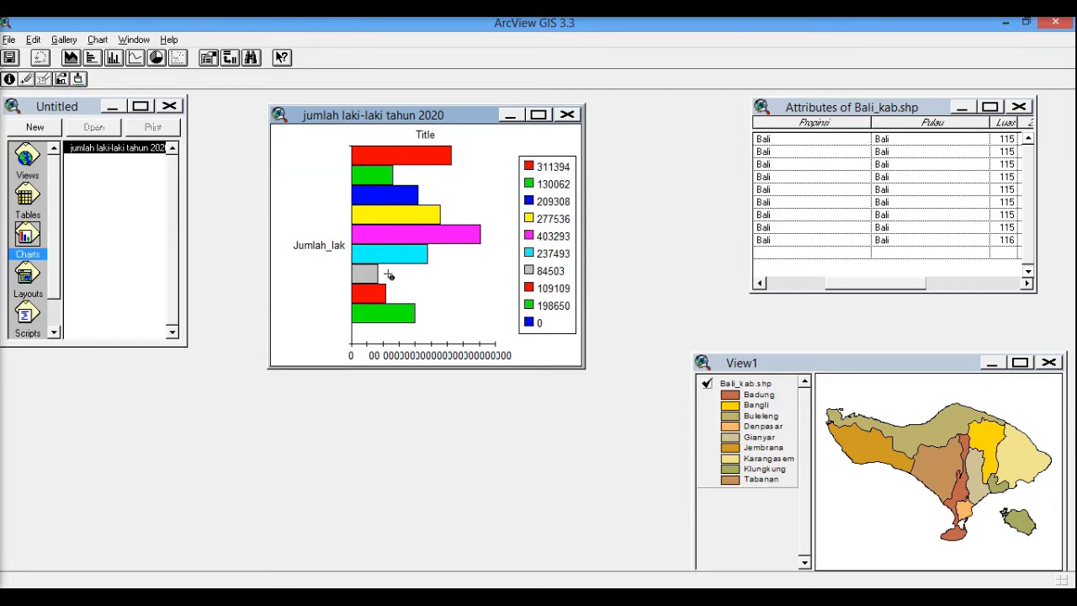
- Change the chart to a column chart using the first gallery style
left_click(66, 39)
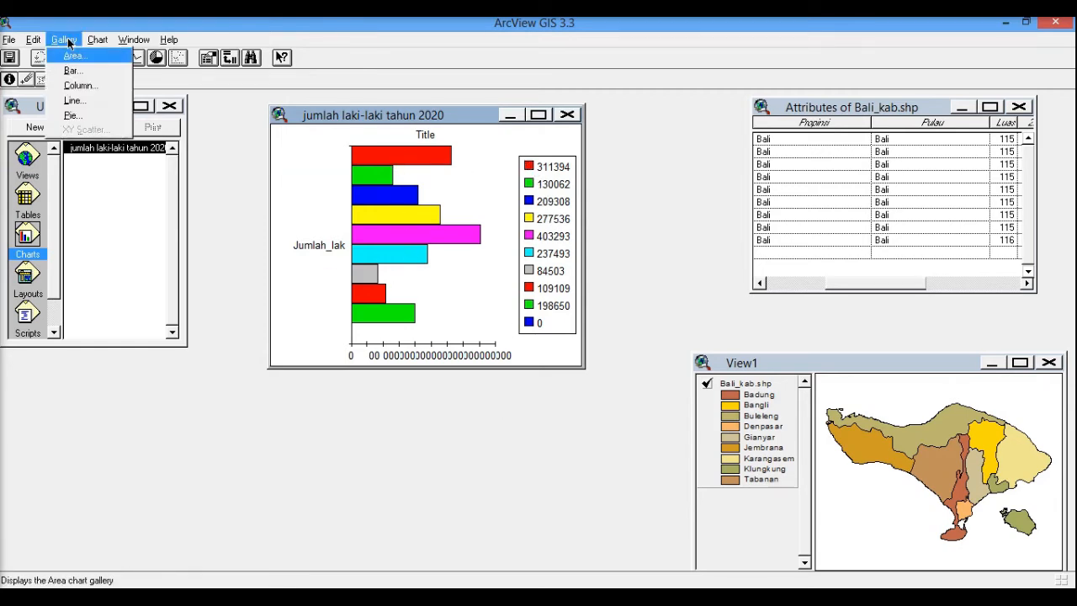
left_click(72, 67)
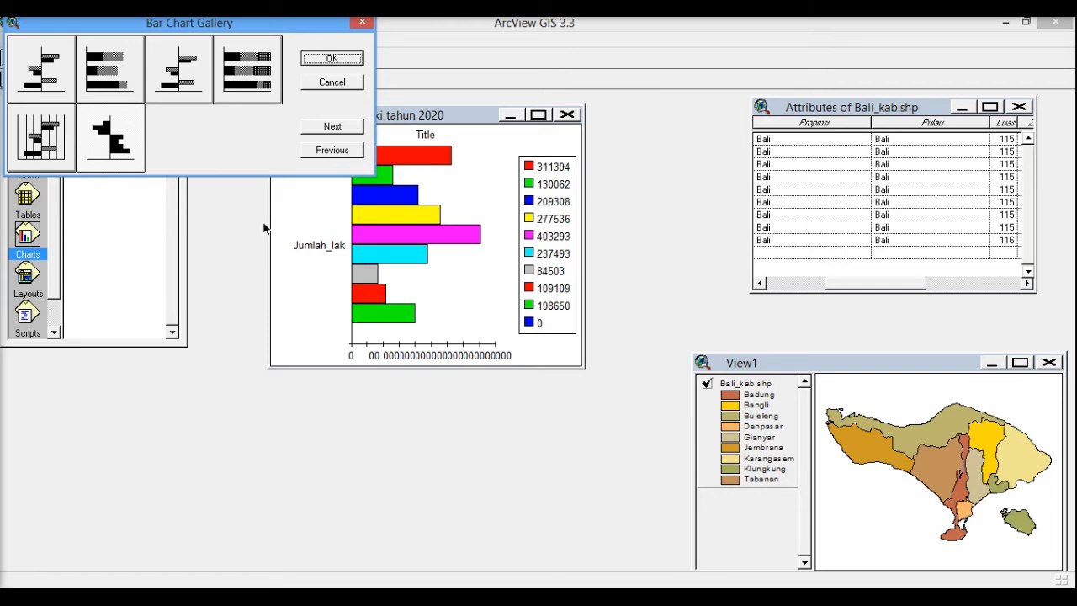
left_click(341, 128)
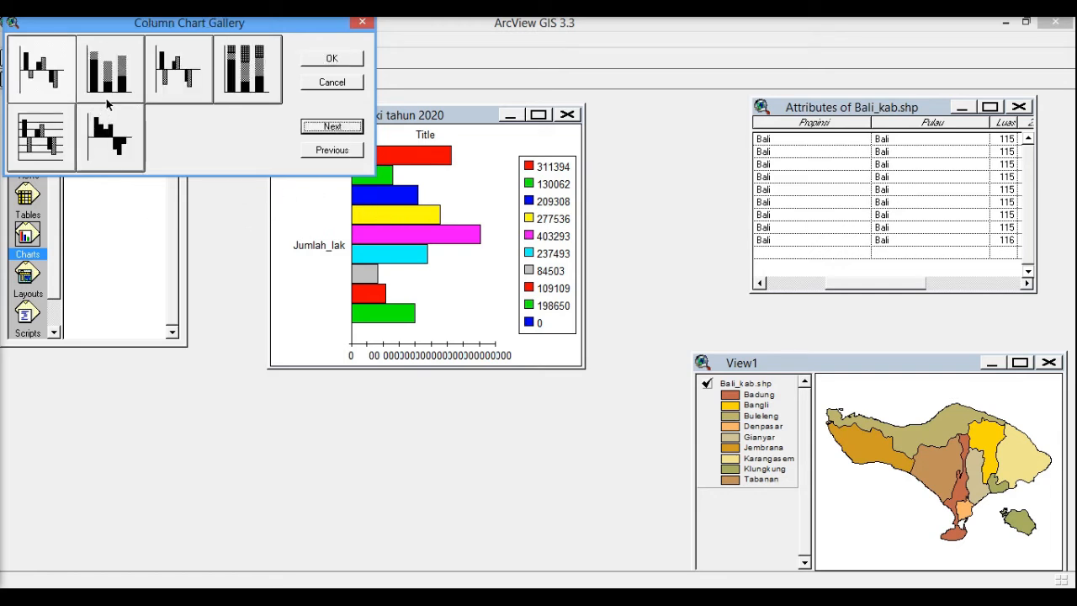
left_click(48, 75)
left_click(333, 58)
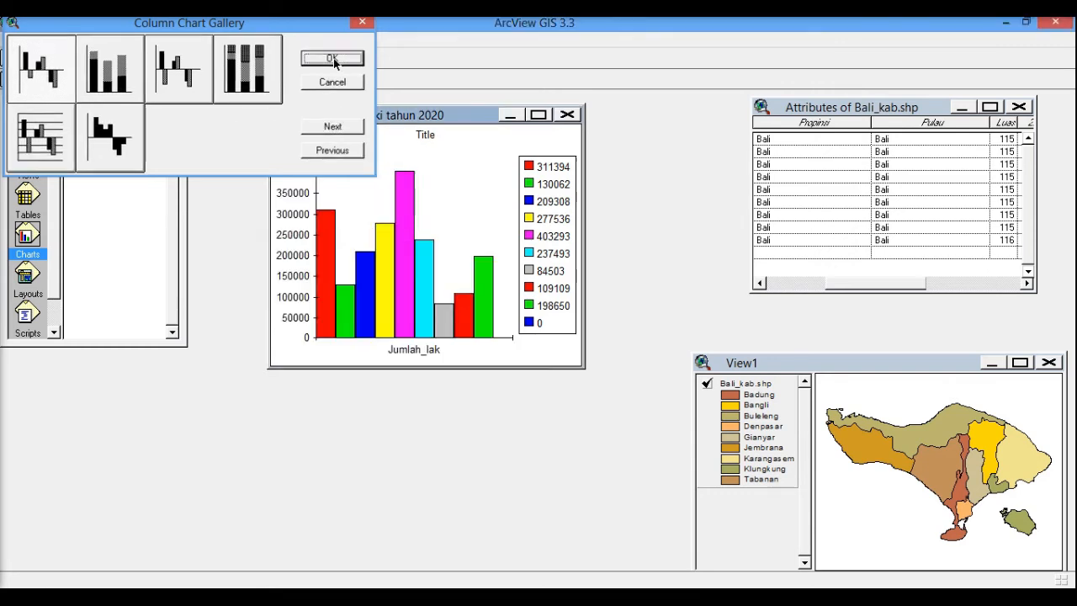
left_click(64, 40)
left_click(228, 89)
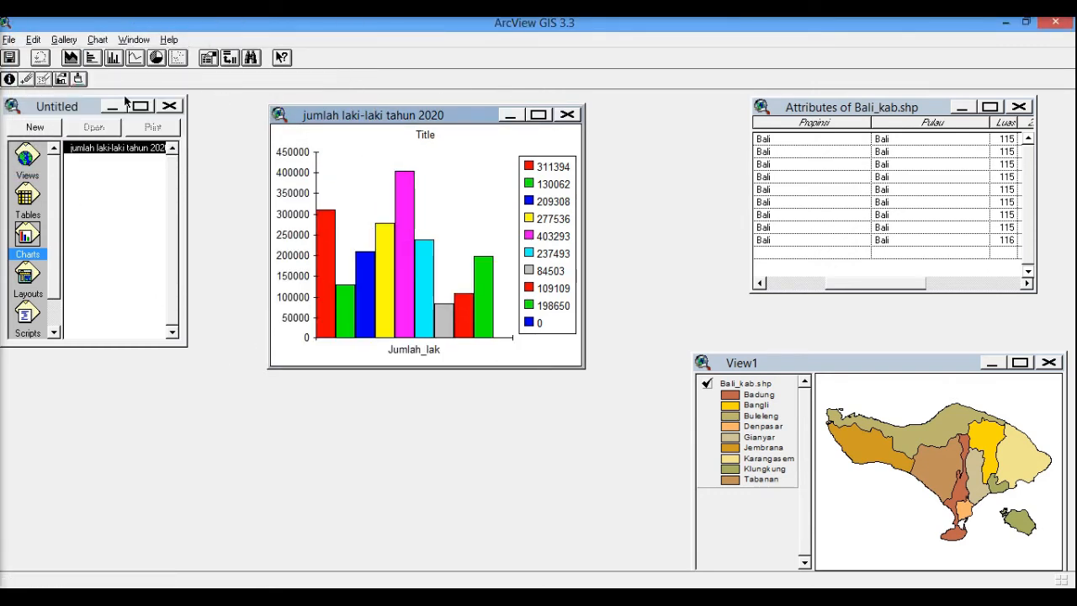
left_click(63, 39)
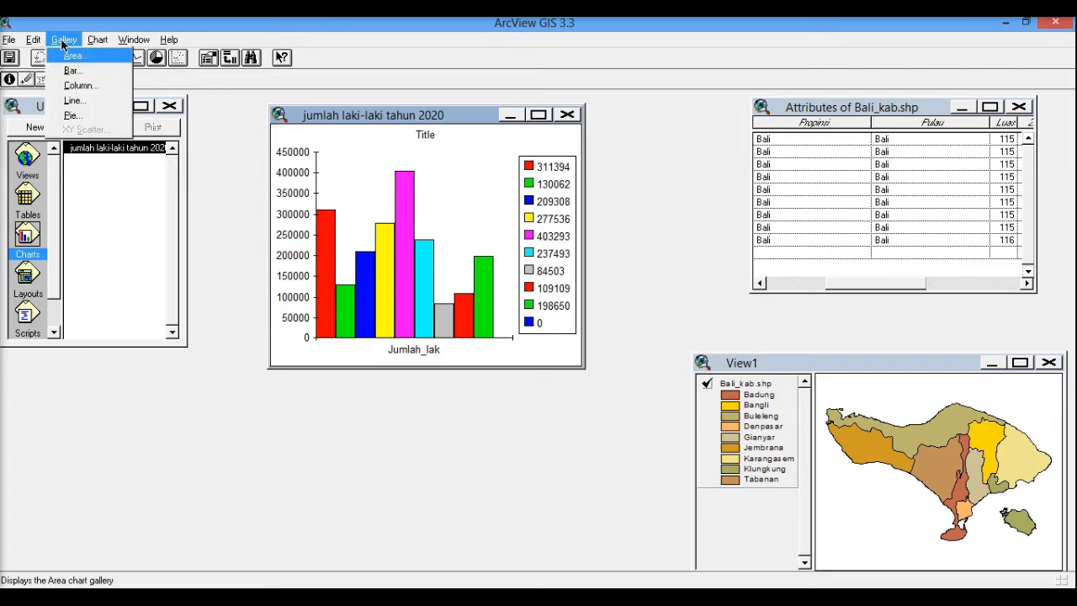
left_click(76, 86)
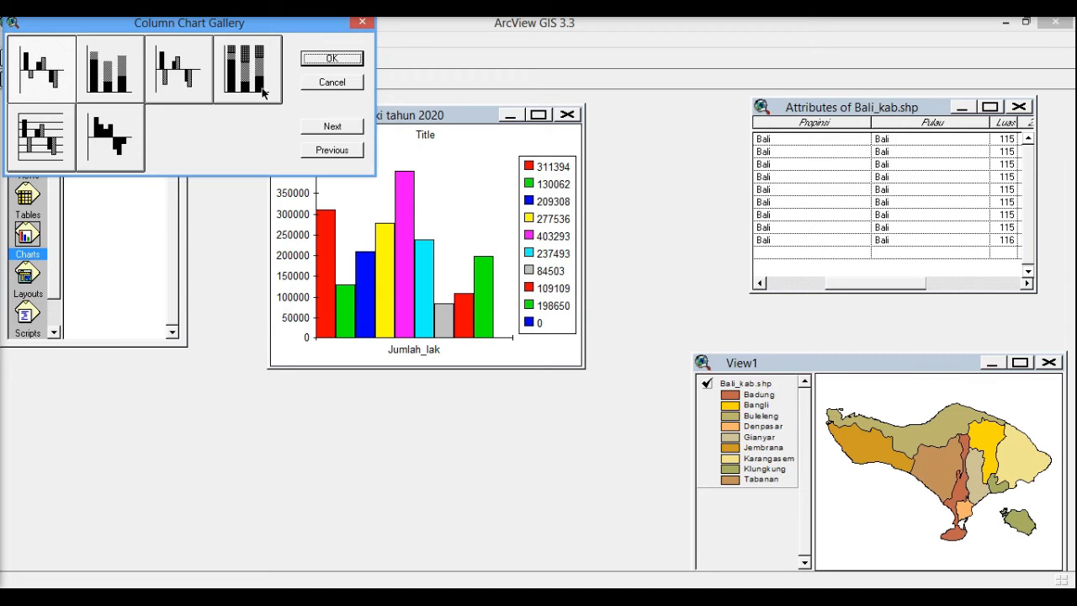
left_click(311, 61)
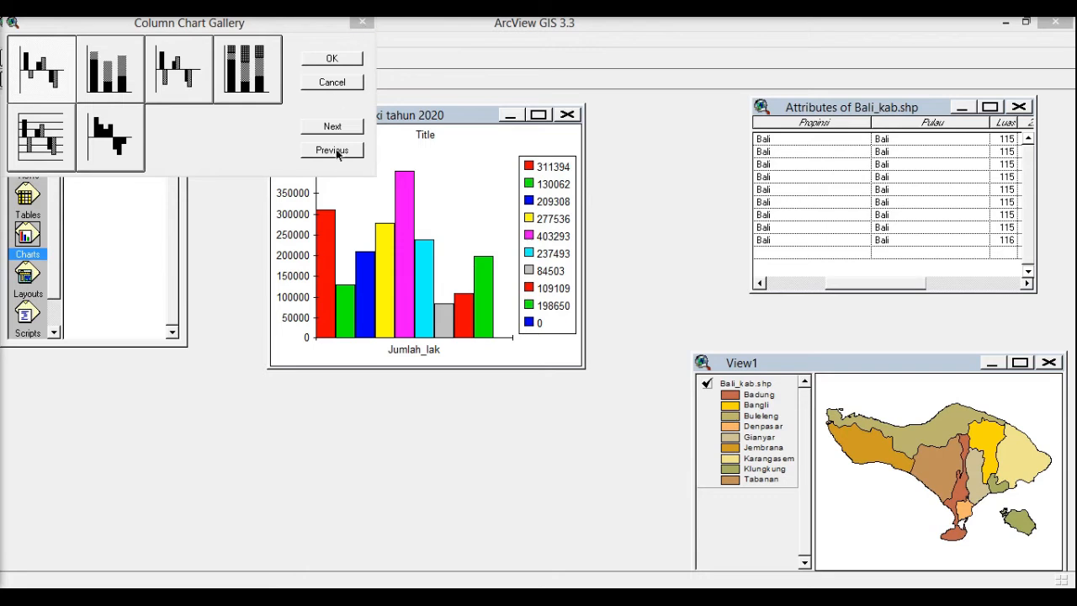
left_click(332, 82)
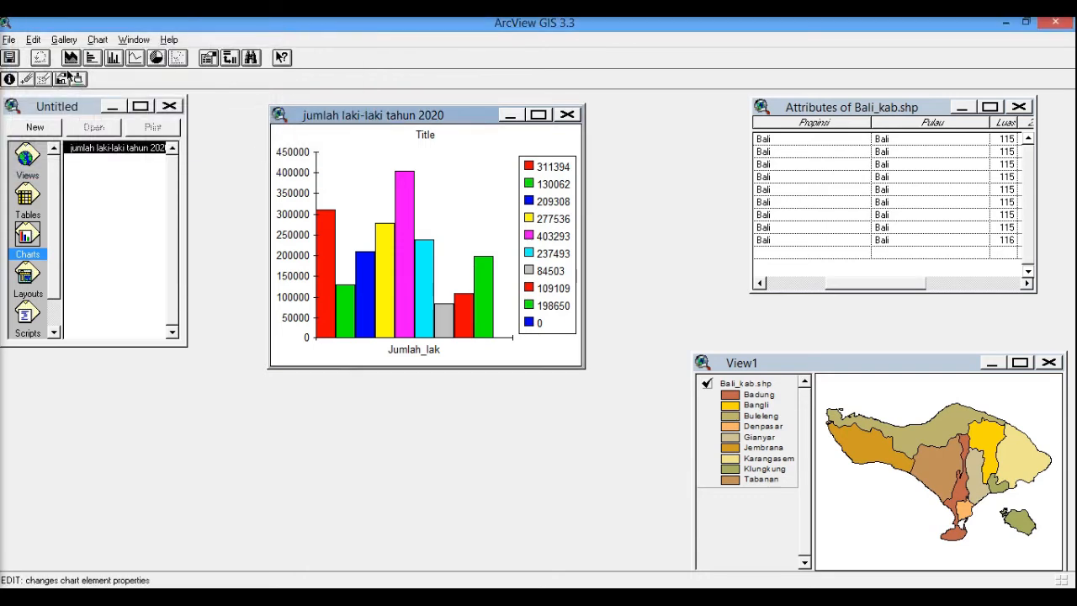
- Change the chart to a line chart using the gallery style with horizontal gridlines
left_click(64, 40)
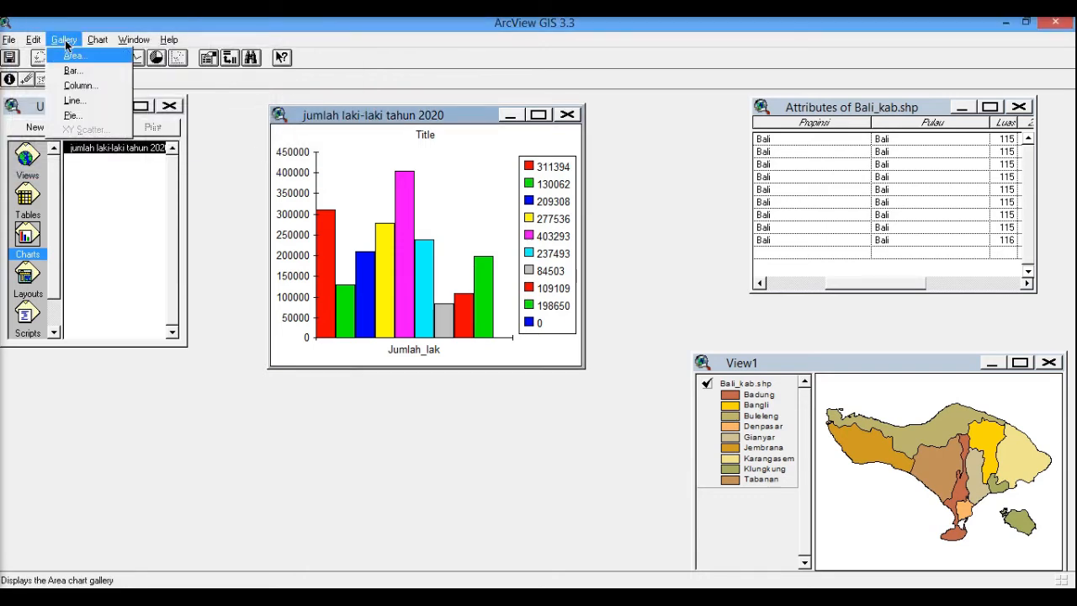
left_click(74, 103)
left_click(49, 143)
left_click(337, 62)
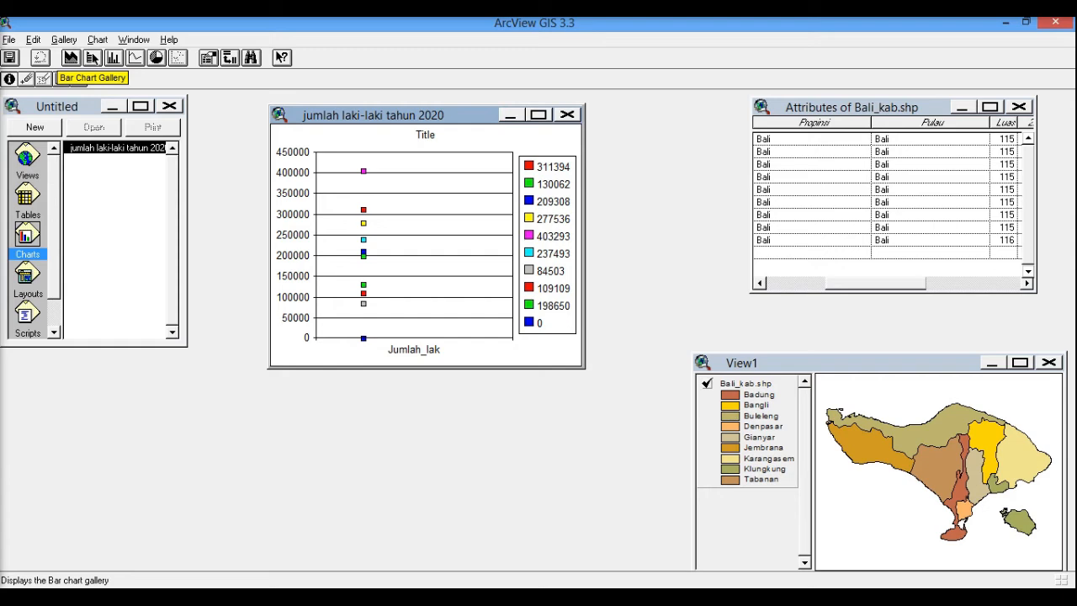
- Change the chart to a pie chart using the first gallery style, with joined slices
left_click(64, 39)
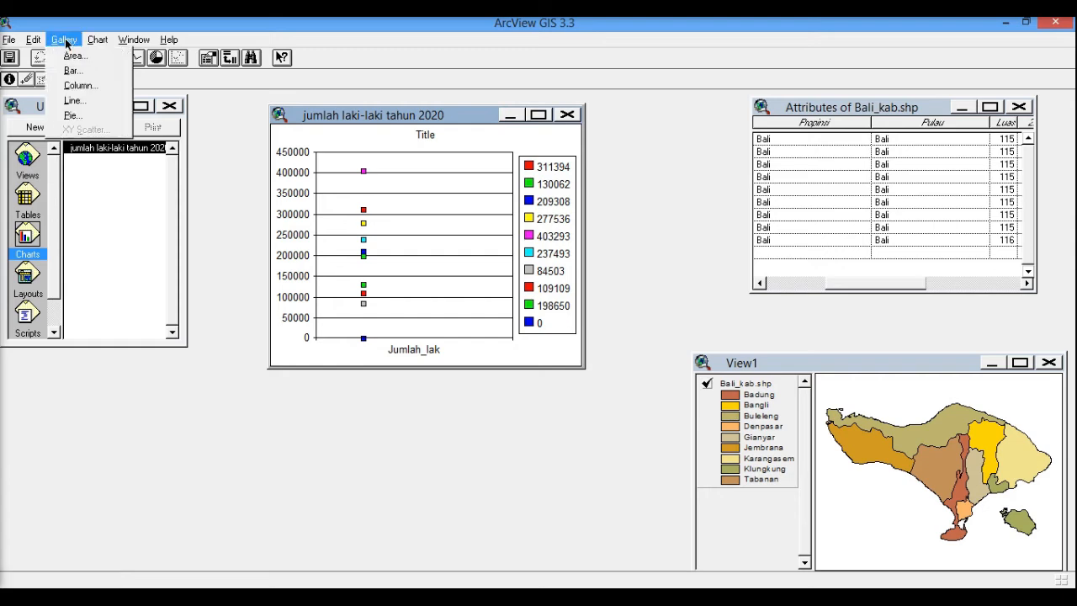
left_click(76, 116)
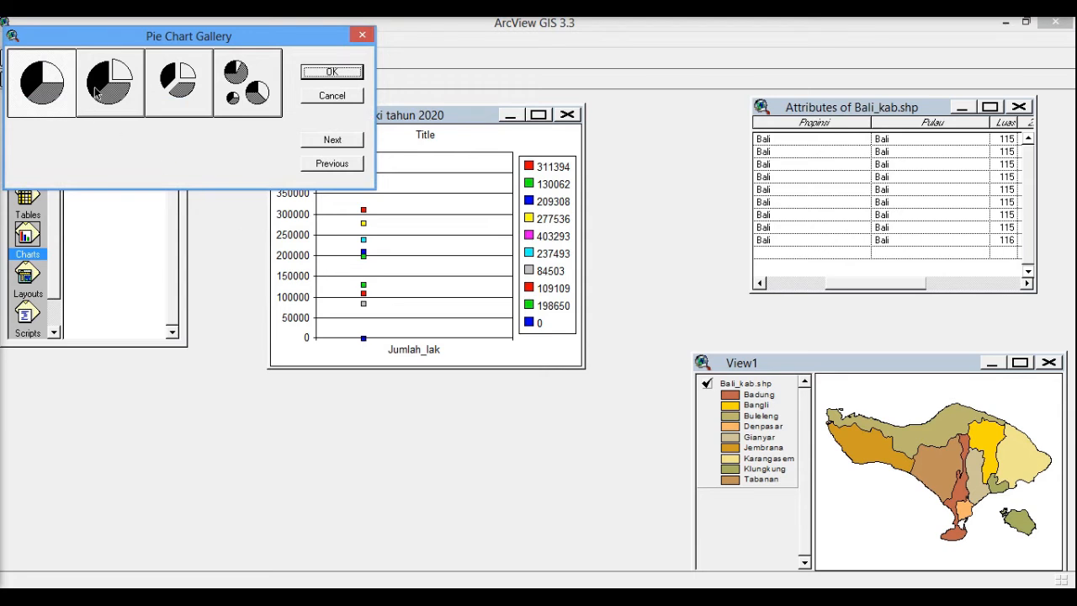
left_click(331, 72)
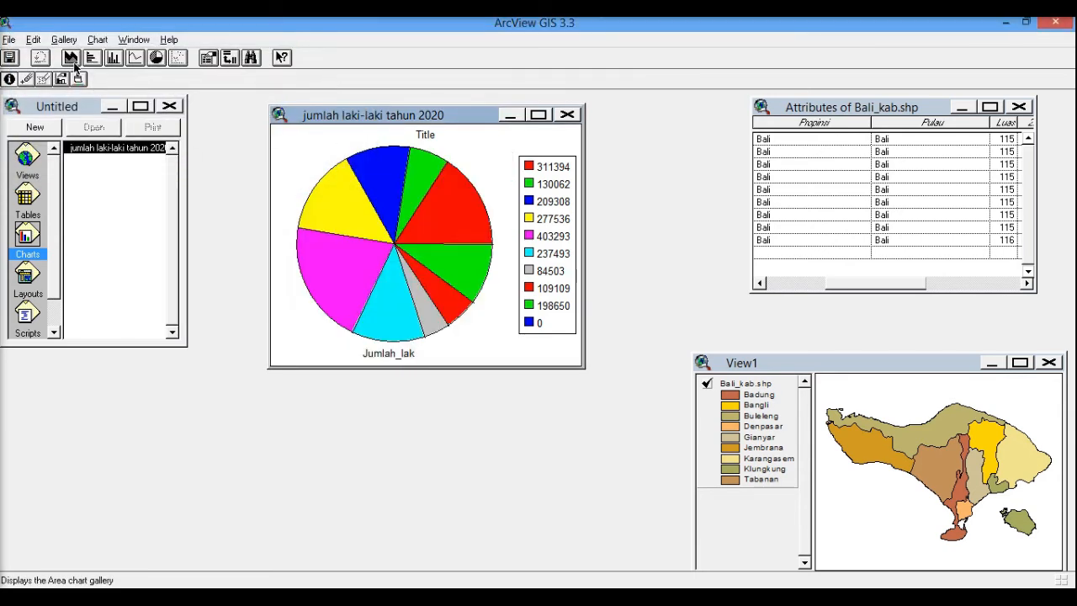
- Change the pie chart to the third gallery style, with all slices exploded
left_click(156, 57)
left_click(180, 73)
left_click(312, 57)
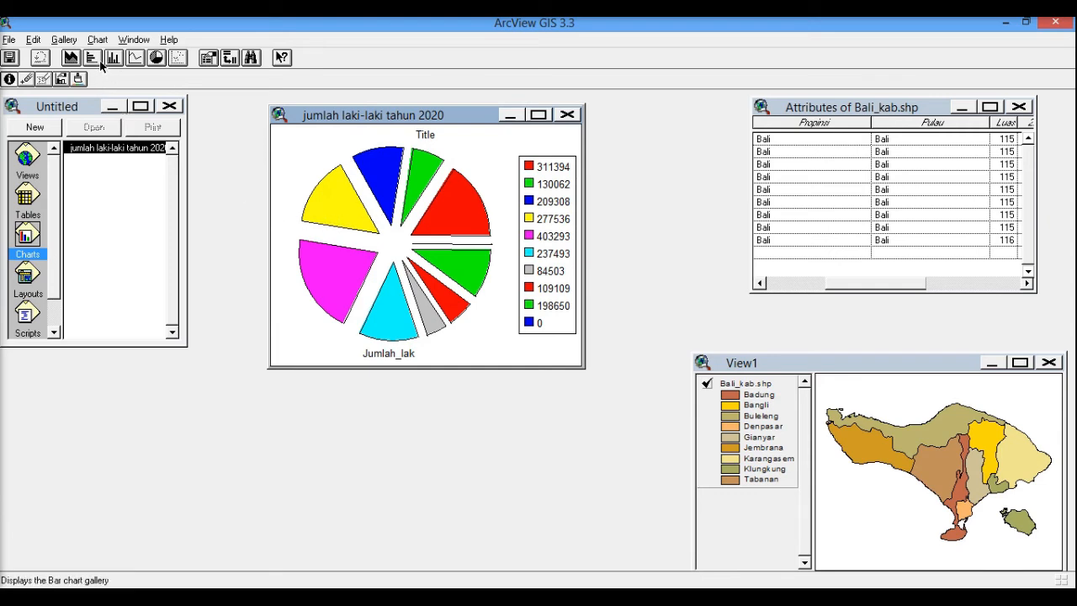
- Switch the pie chart's series to come from fields, and return it to series from records
left_click(64, 40)
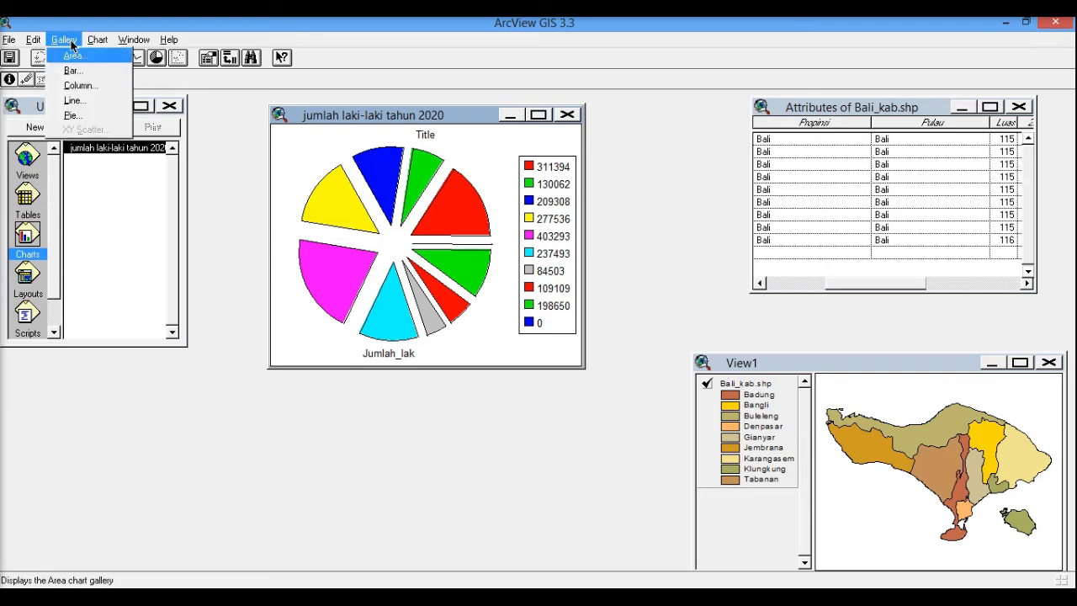
mouse_move(95, 40)
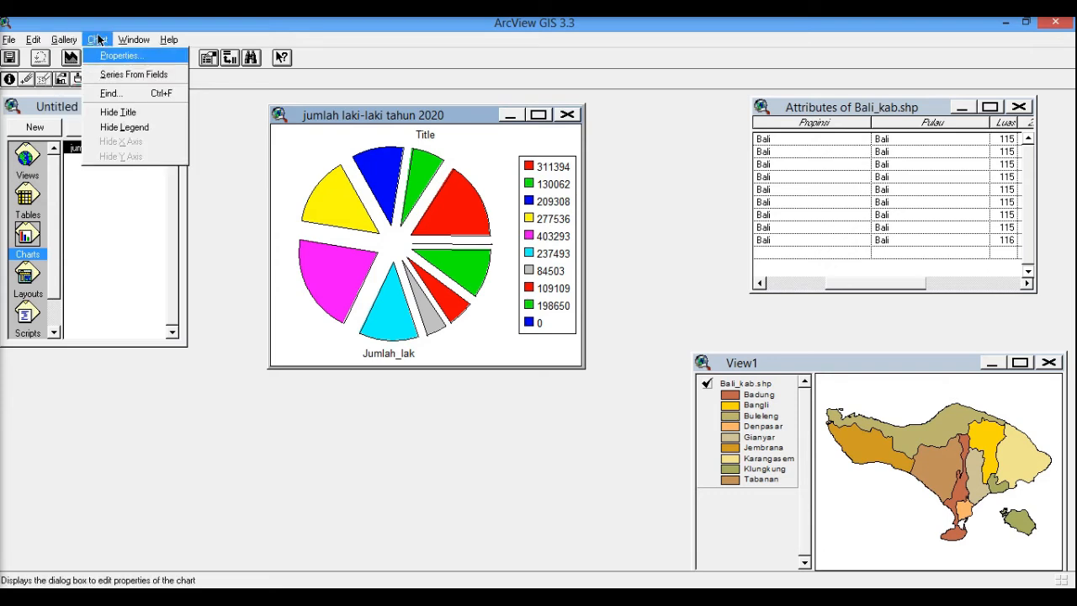
left_click(133, 76)
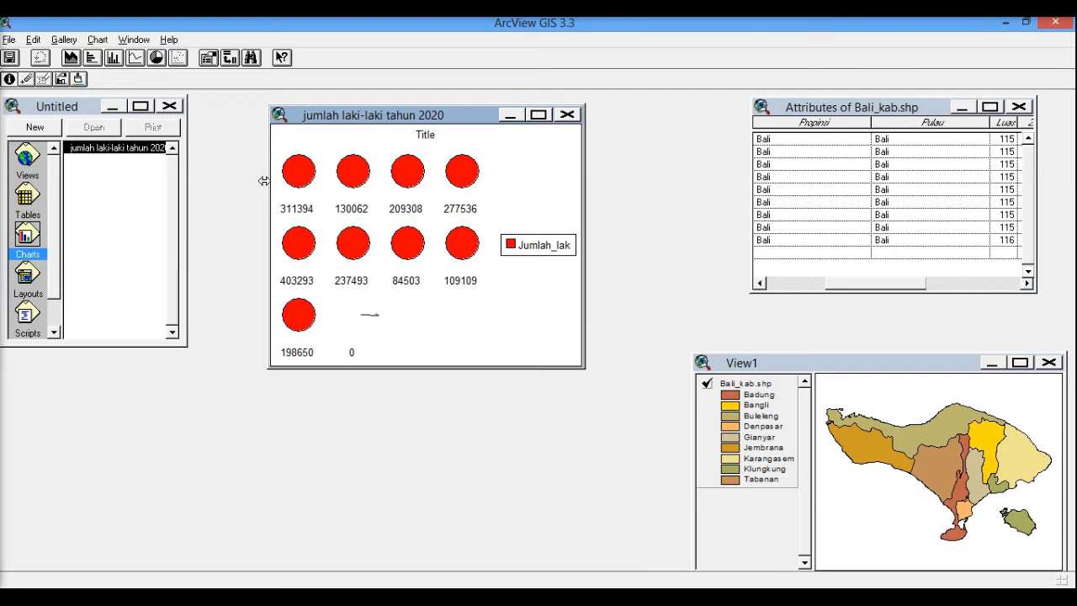
left_click(98, 41)
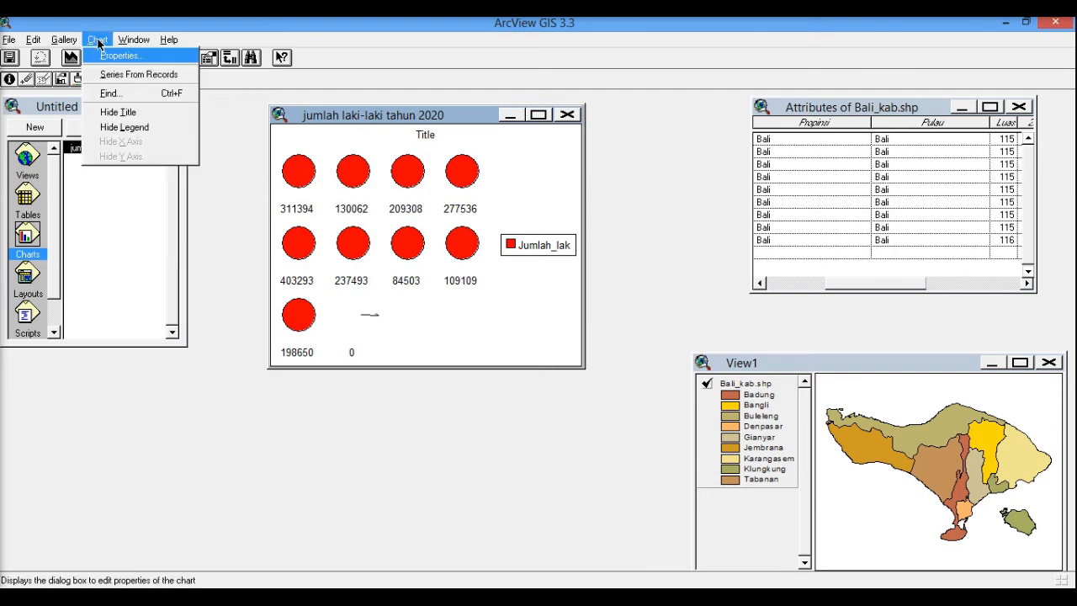
left_click(125, 74)
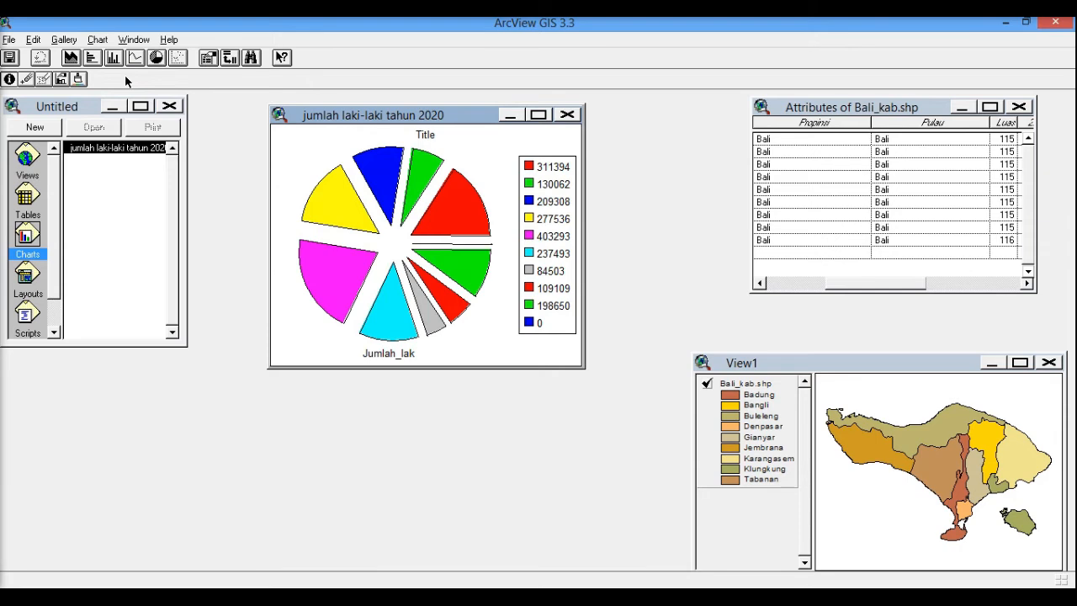
left_click(101, 41)
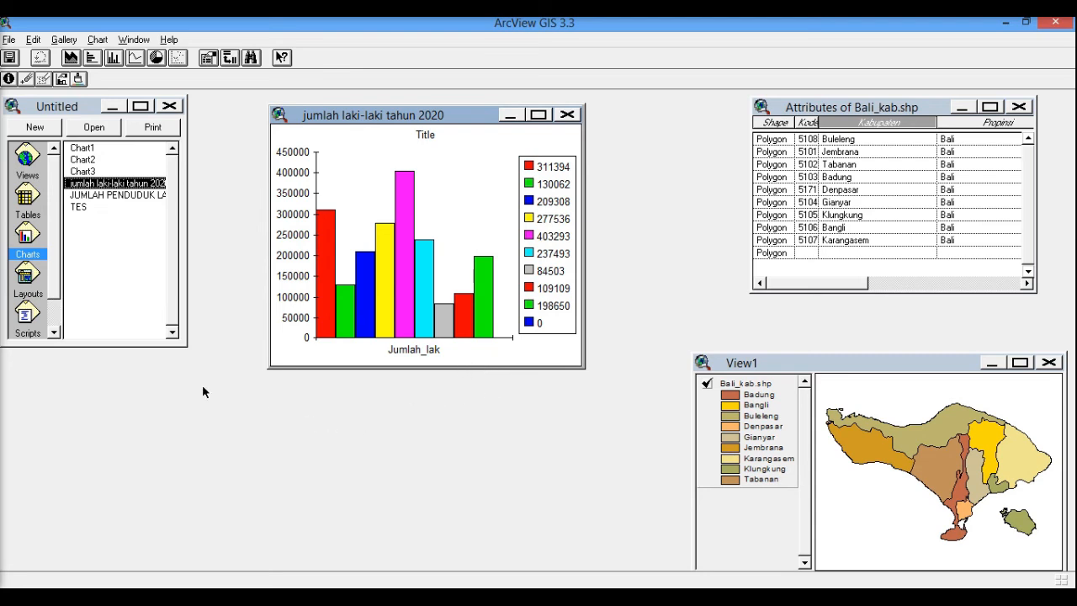
- Create a chart named TES from bali_kab.dbf with the Jumlah_lak and PEREMPUAN groups, and move its window over the empty middle area
double_click(27, 234)
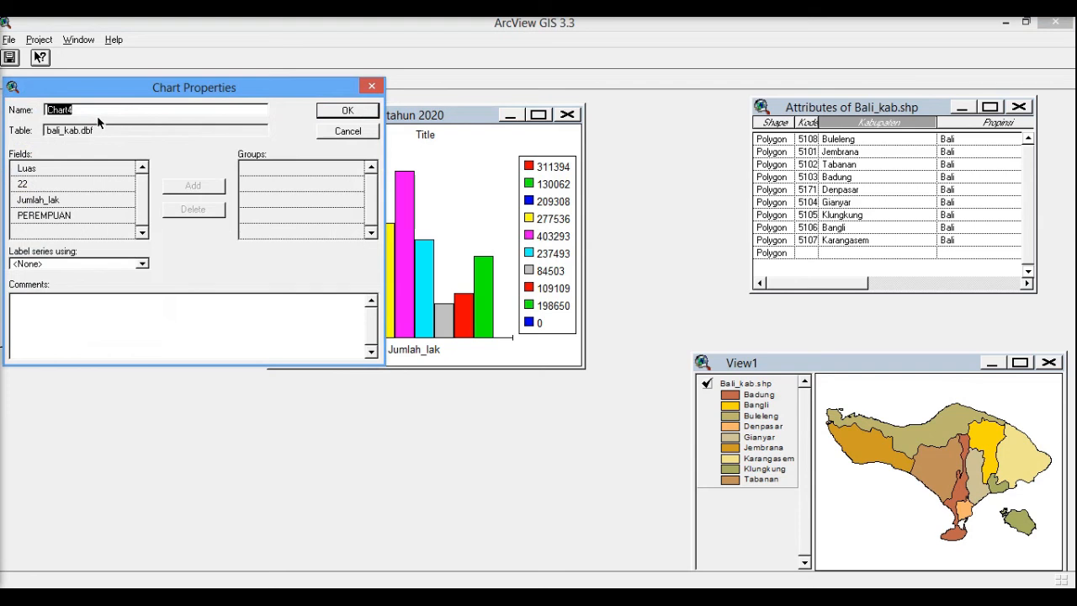
type("TES")
left_click(67, 200)
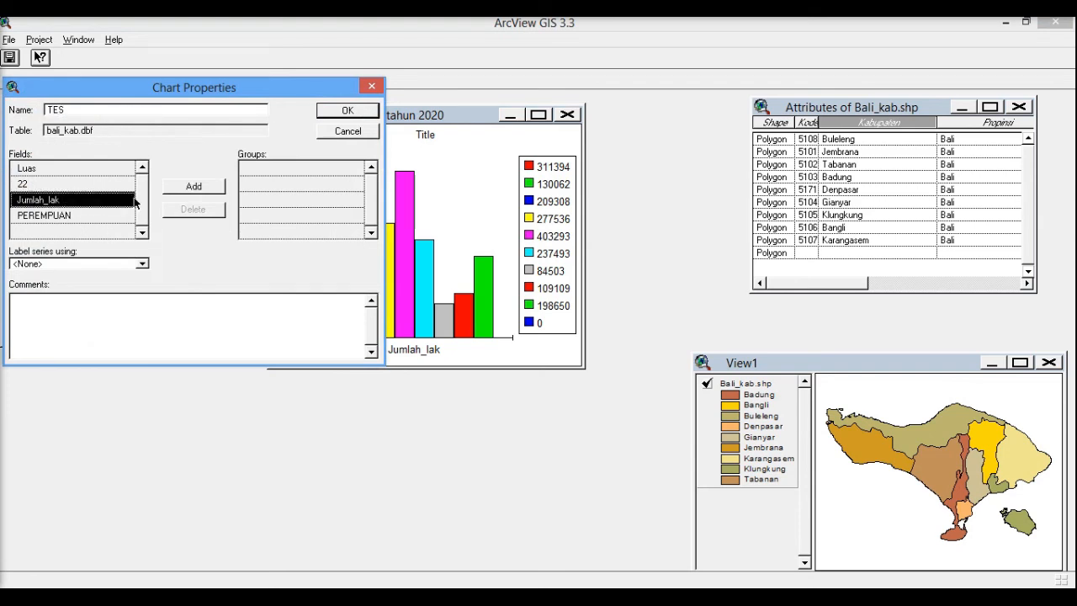
left_click(200, 187)
left_click(88, 218)
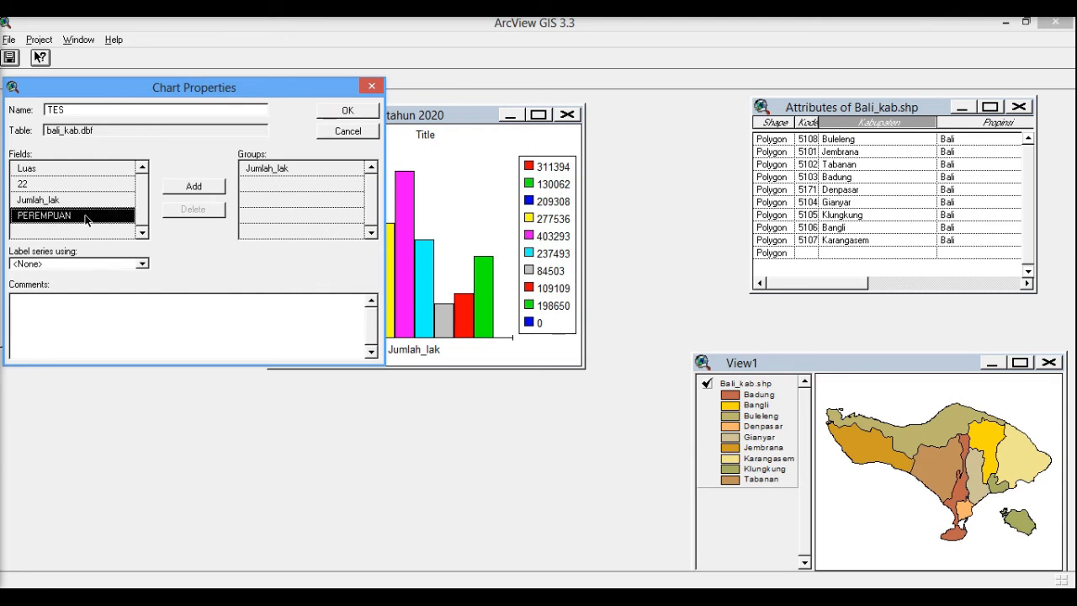
left_click(184, 193)
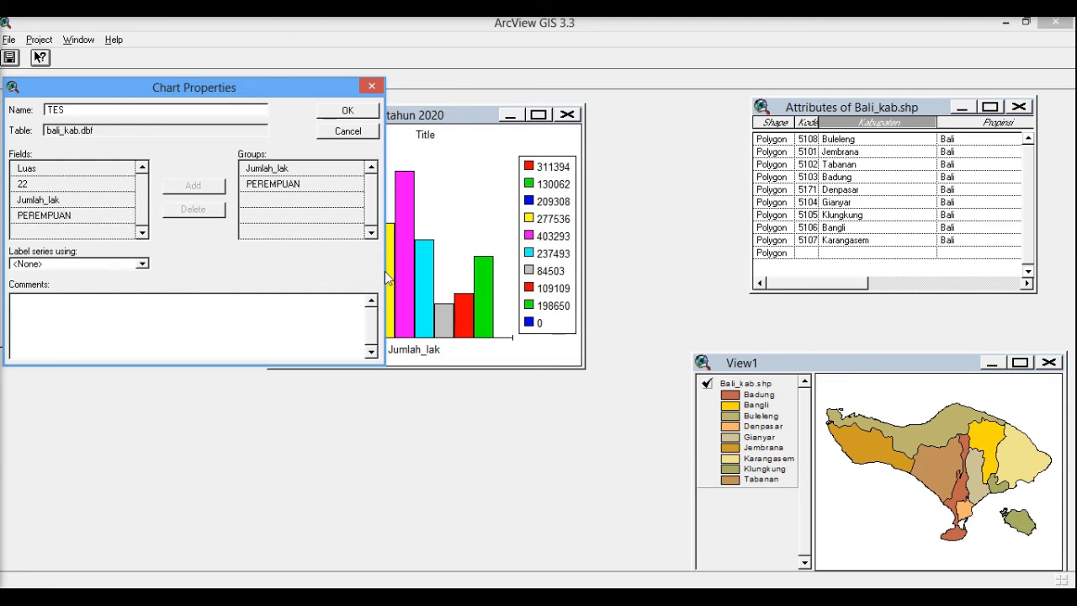
left_click(352, 113)
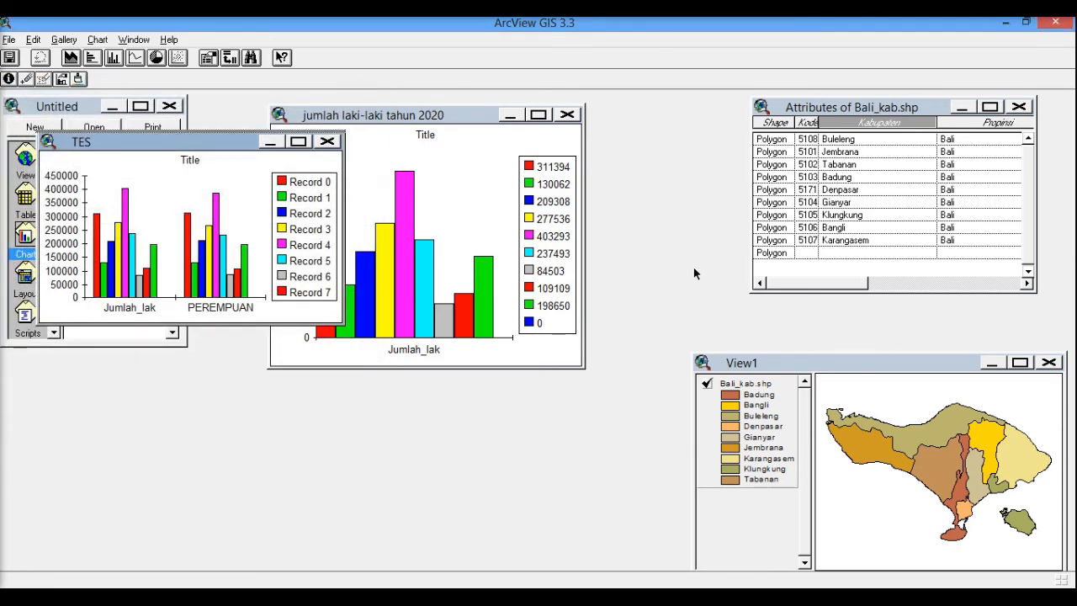
left_click_drag(217, 142, 560, 251)
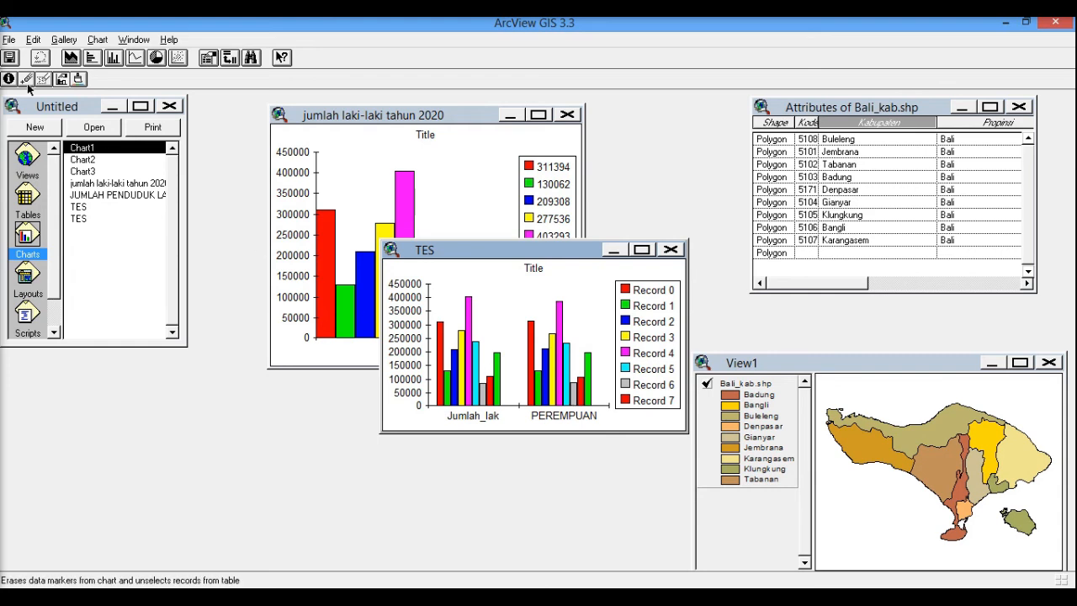
- Erase the data markers for Karangasem, Badung and Buleleng from the TES chart
left_click(588, 378)
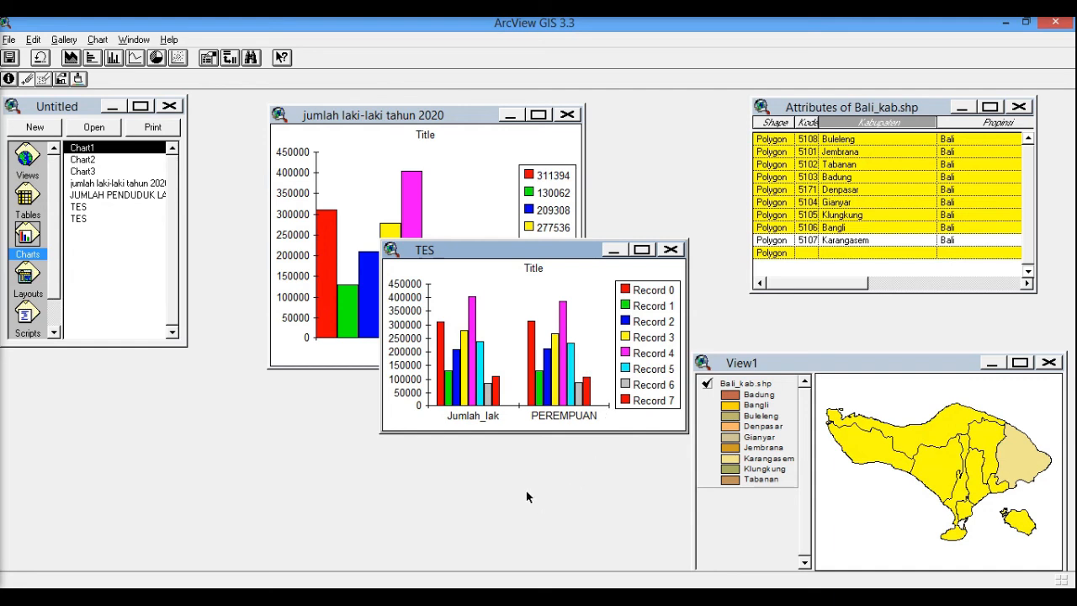
left_click(464, 370)
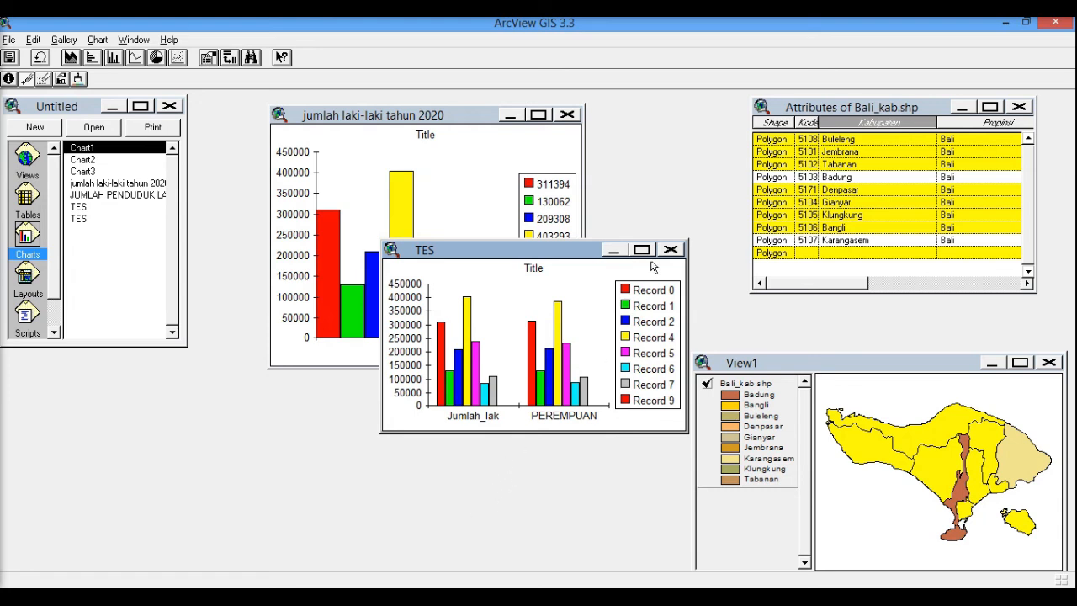
left_click(30, 83)
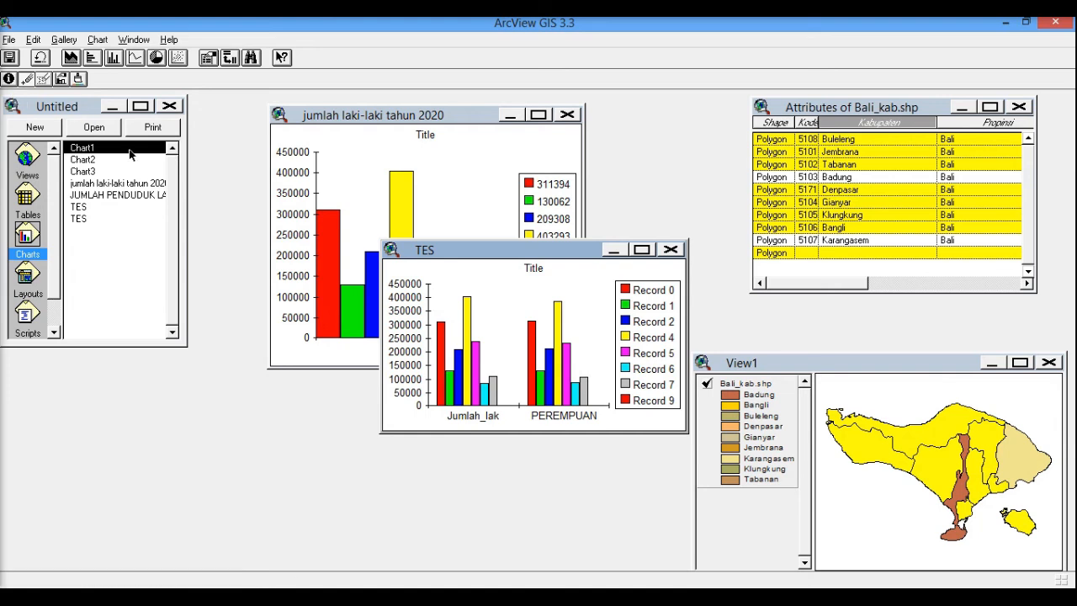
left_click(440, 359)
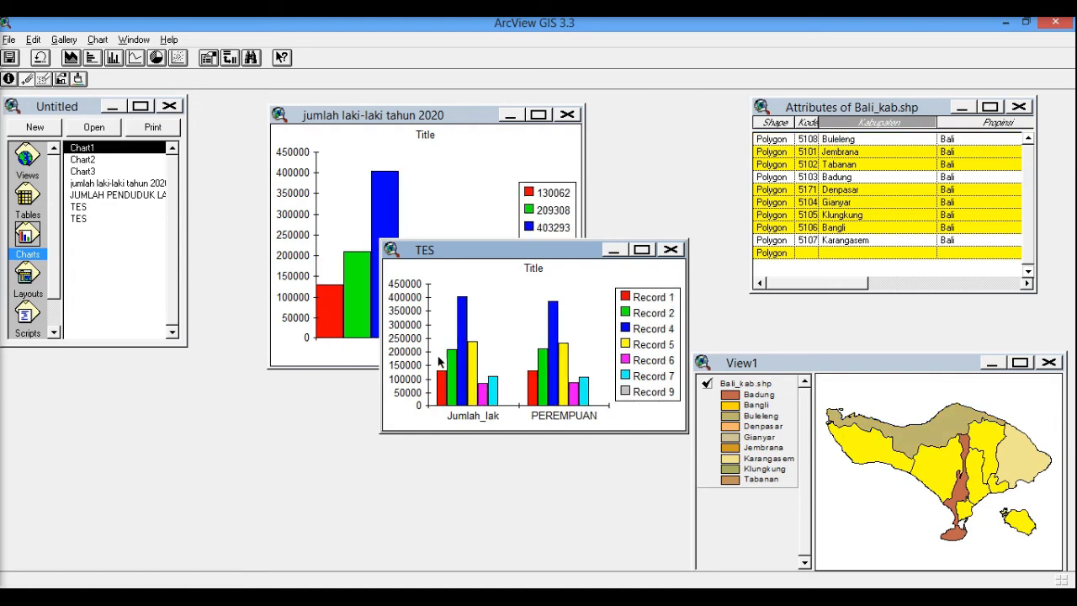